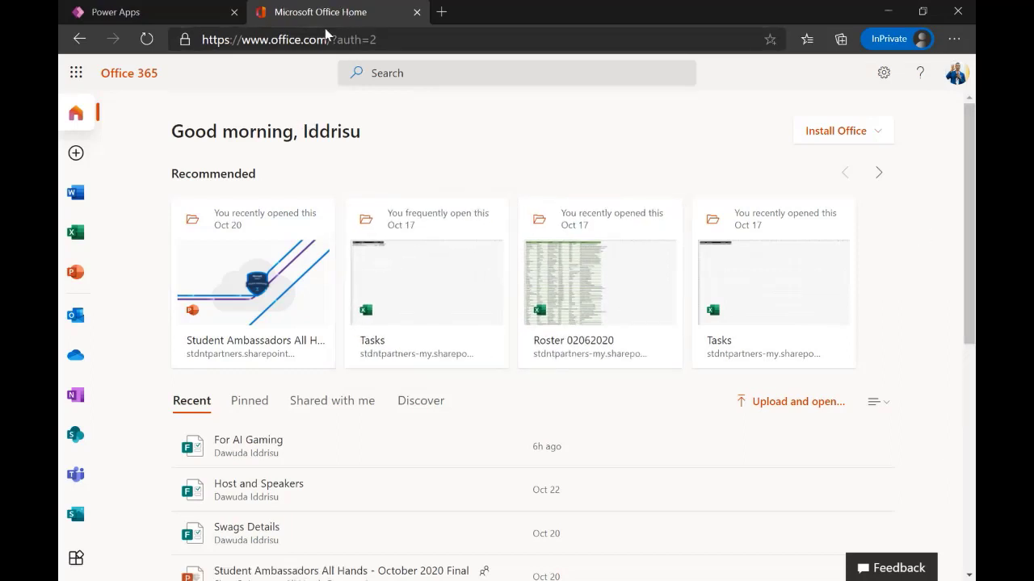
Show the signed-in account's details and open Power Apps from the full list of Office 365 apps
left_click(964, 79)
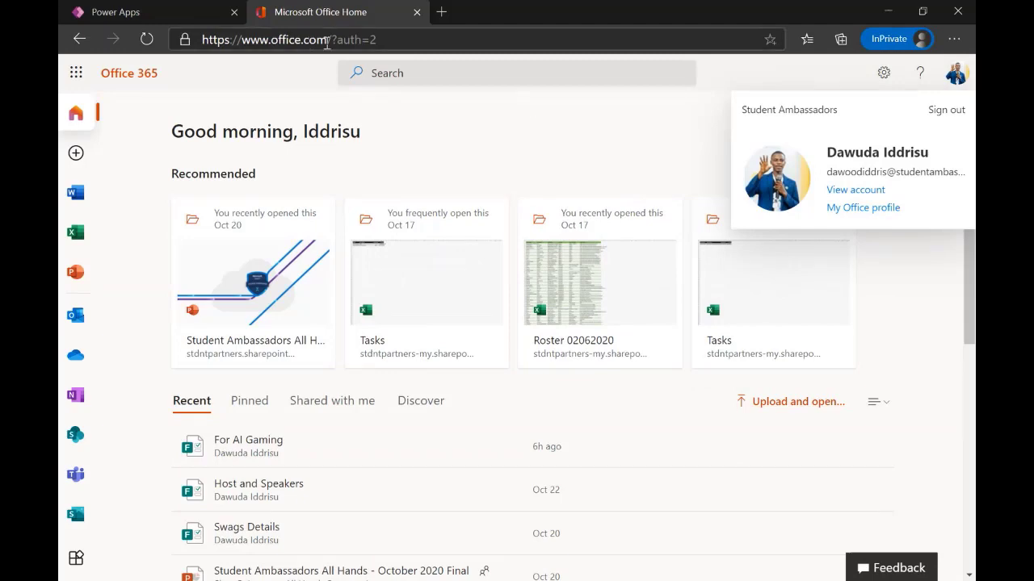
scroll(896, 325, "down", 5)
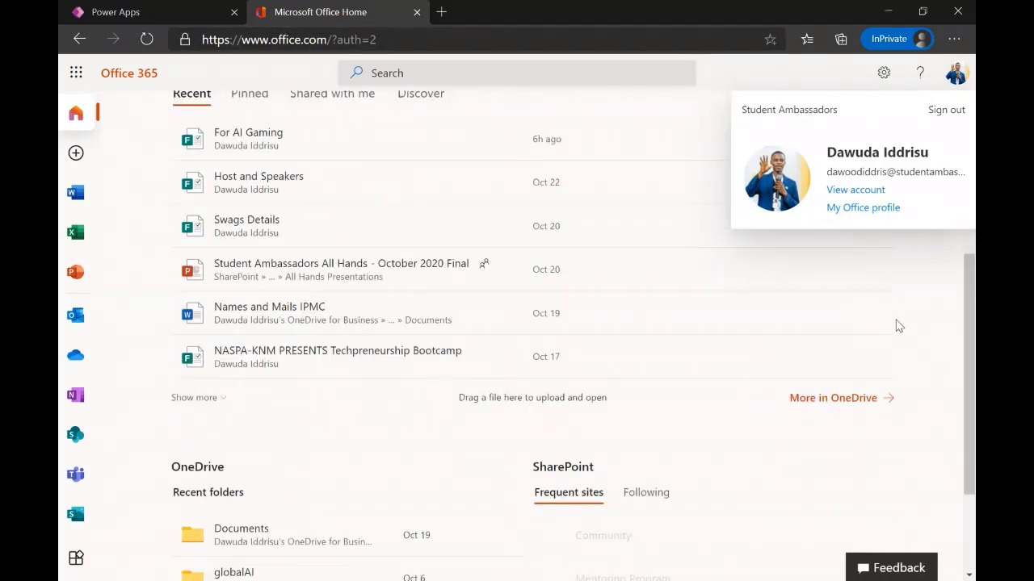
scroll(973, 383, "down", 1)
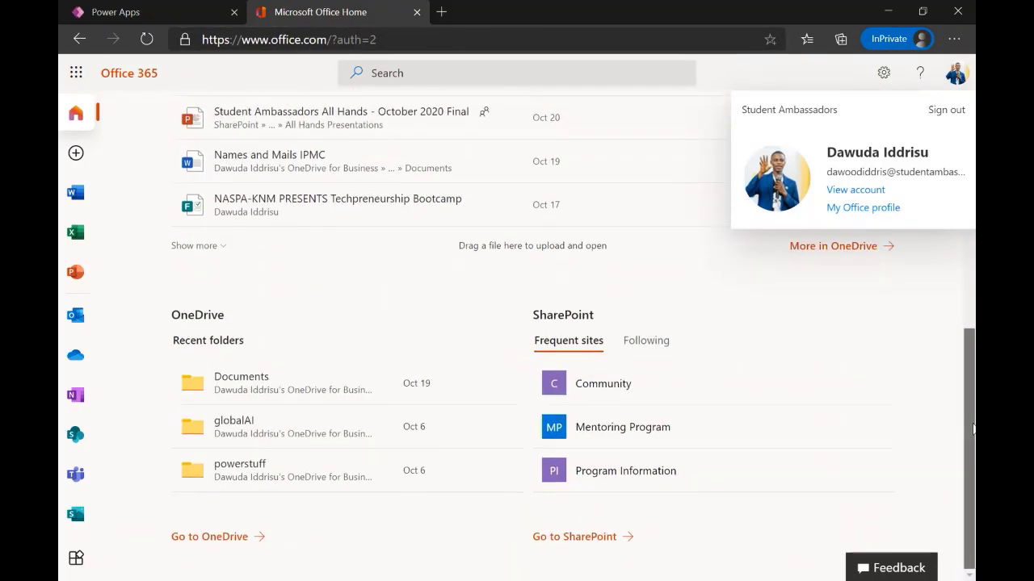
left_click(75, 559)
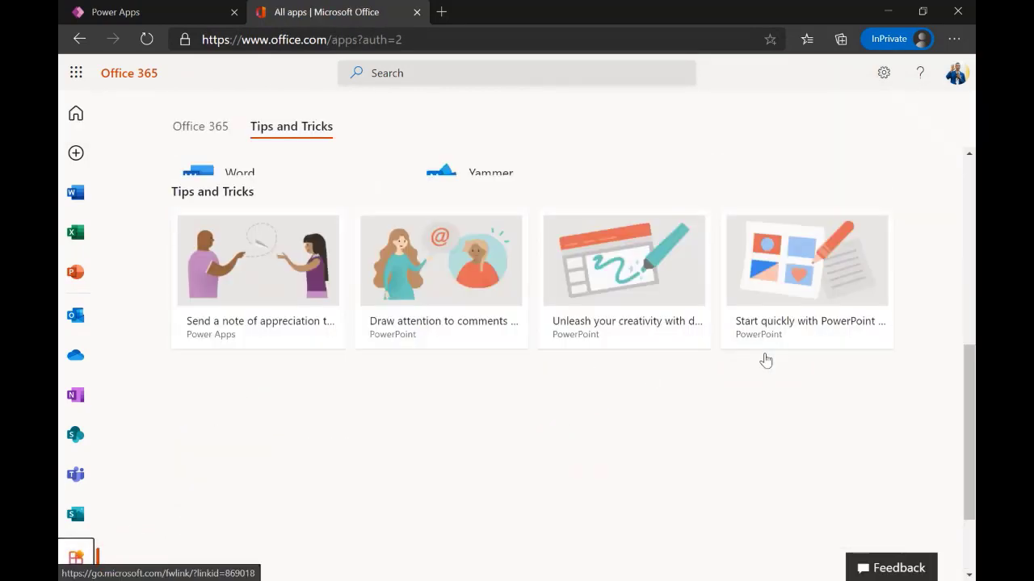
scroll(972, 347, "down", 1)
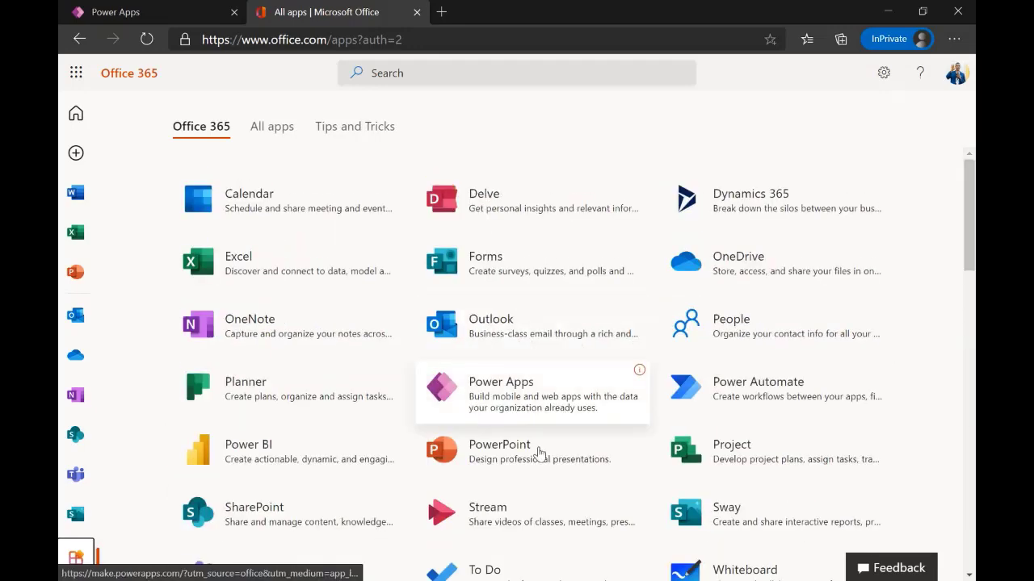
left_click(517, 391)
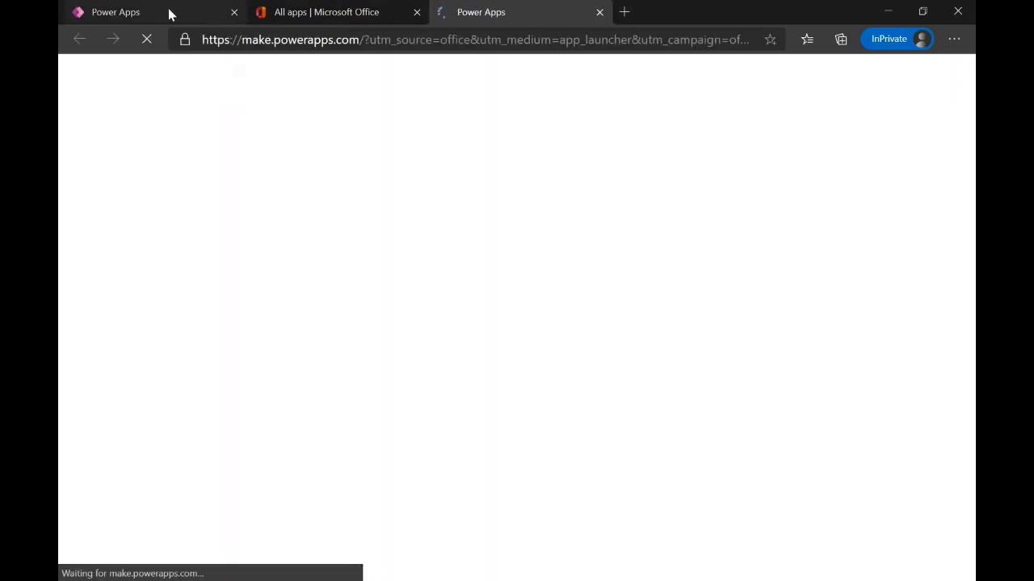
Close the older Power Apps page and switch to the newly opened Power Apps home page
left_click(169, 14)
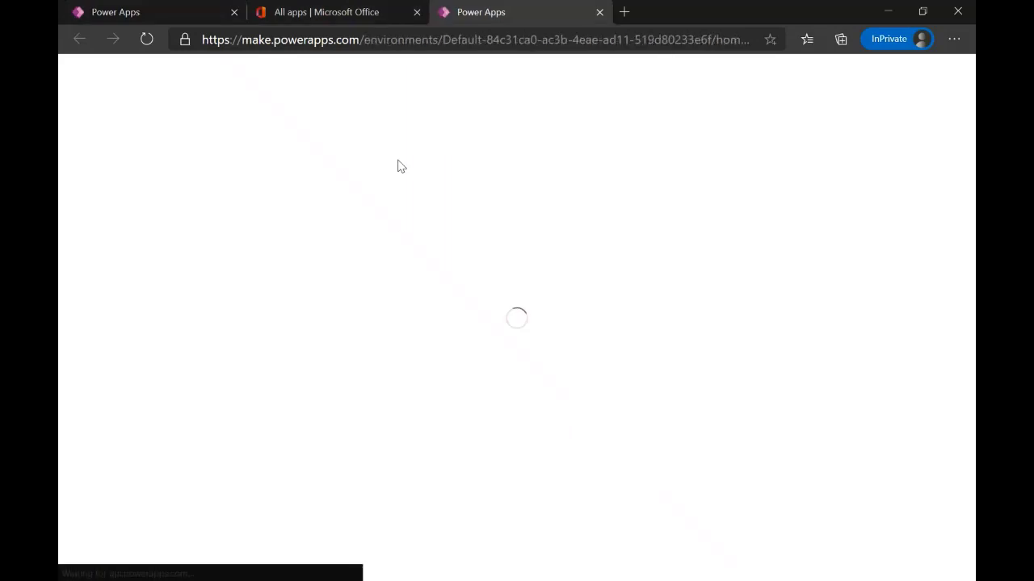
left_click(191, 17)
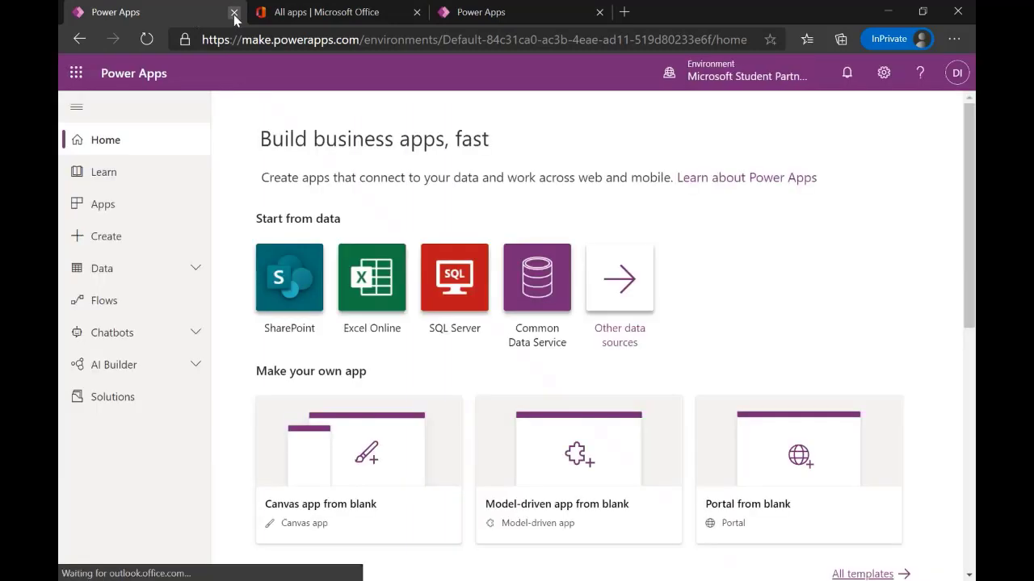
left_click(233, 13)
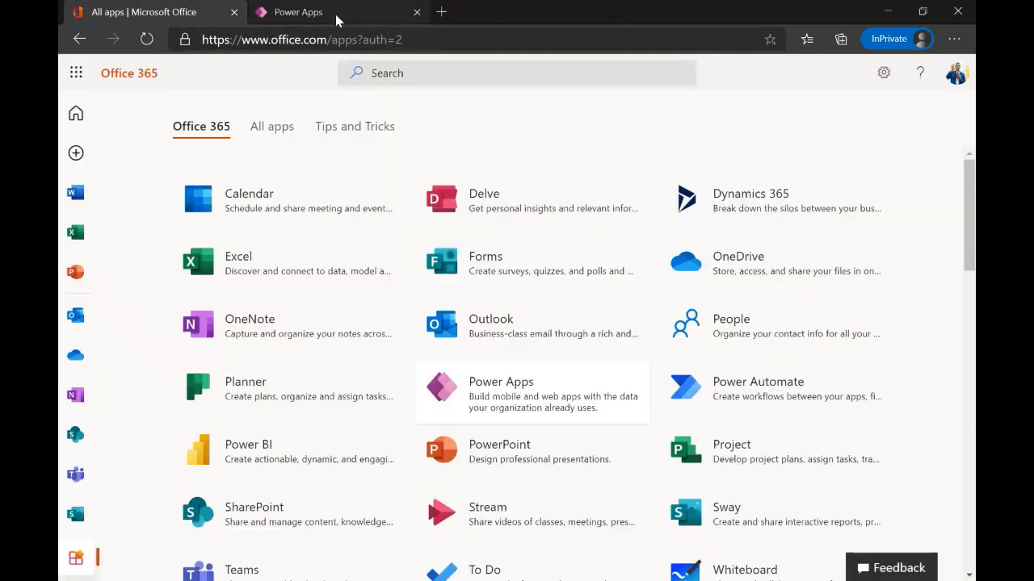
left_click(335, 13)
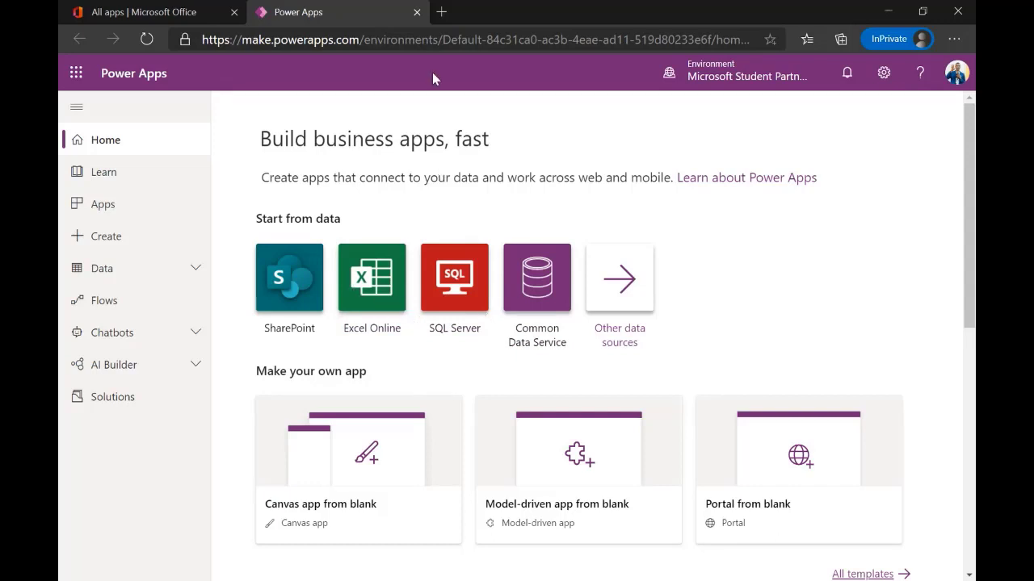
Open Eventbrite's event management page in a new browser tab and submit the account's e-mail address for sign-in
left_click(445, 11)
type("eve")
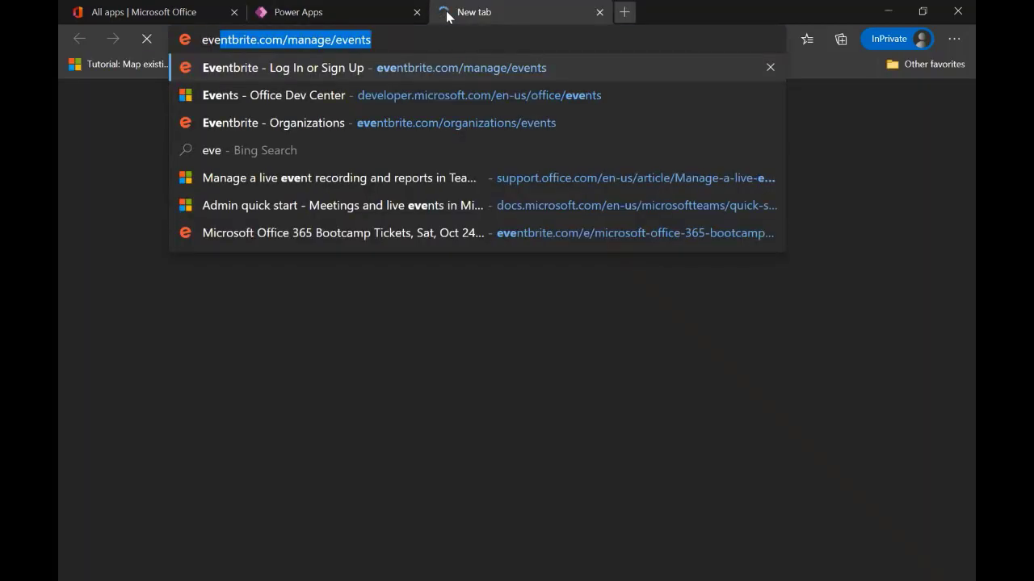
key("Return")
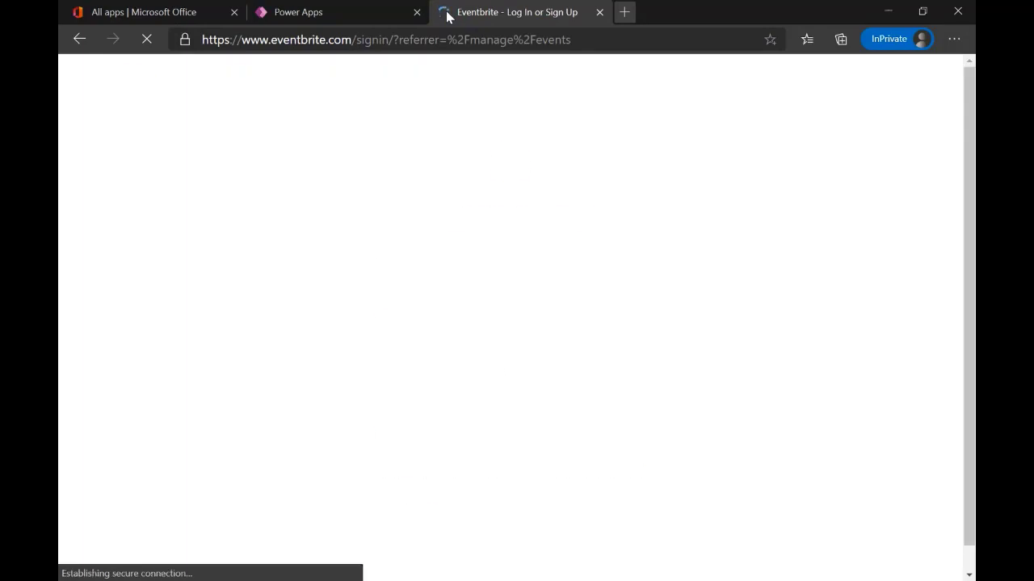
left_click(453, 284)
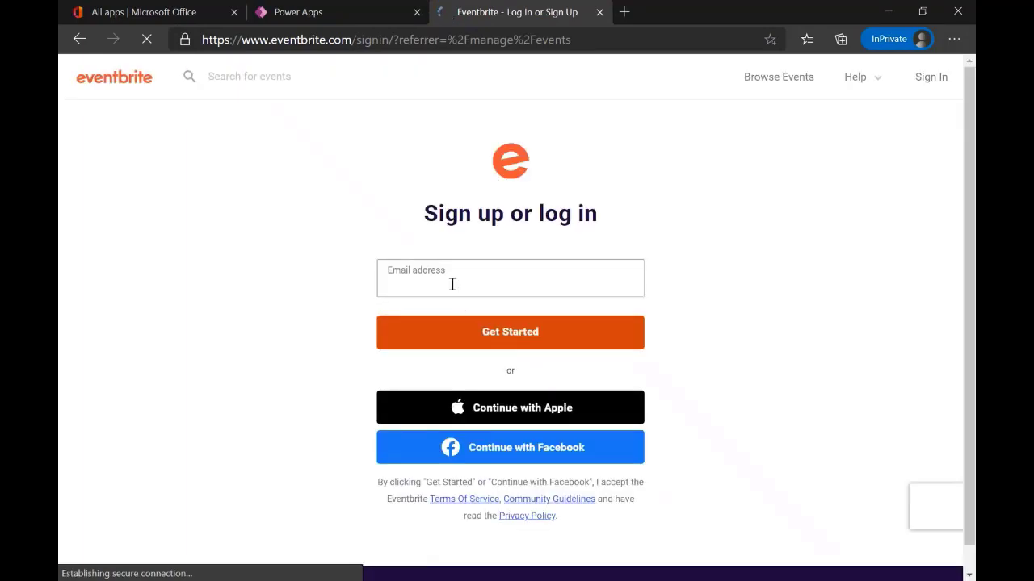
type("daw")
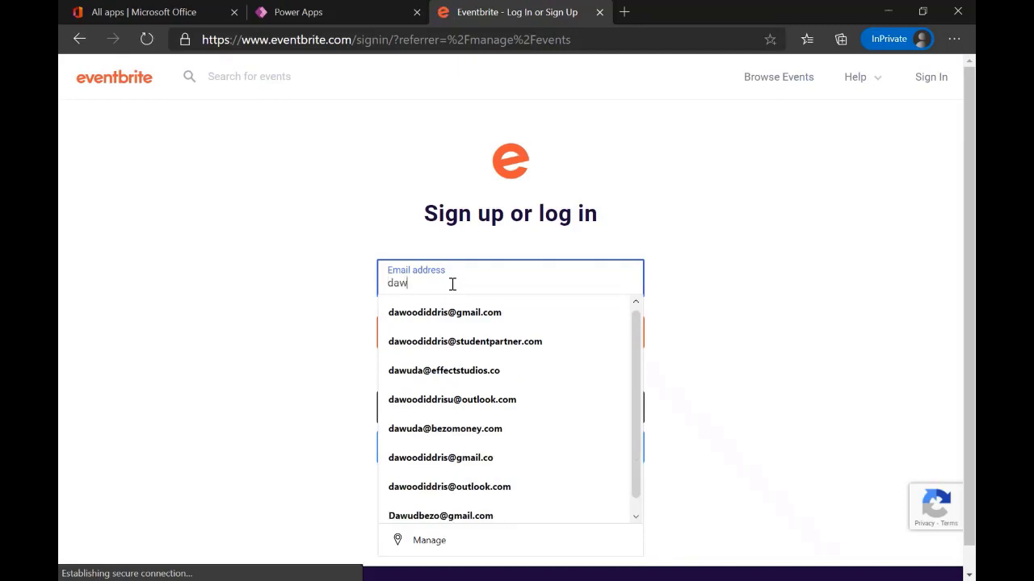
left_click(493, 314)
left_click(523, 341)
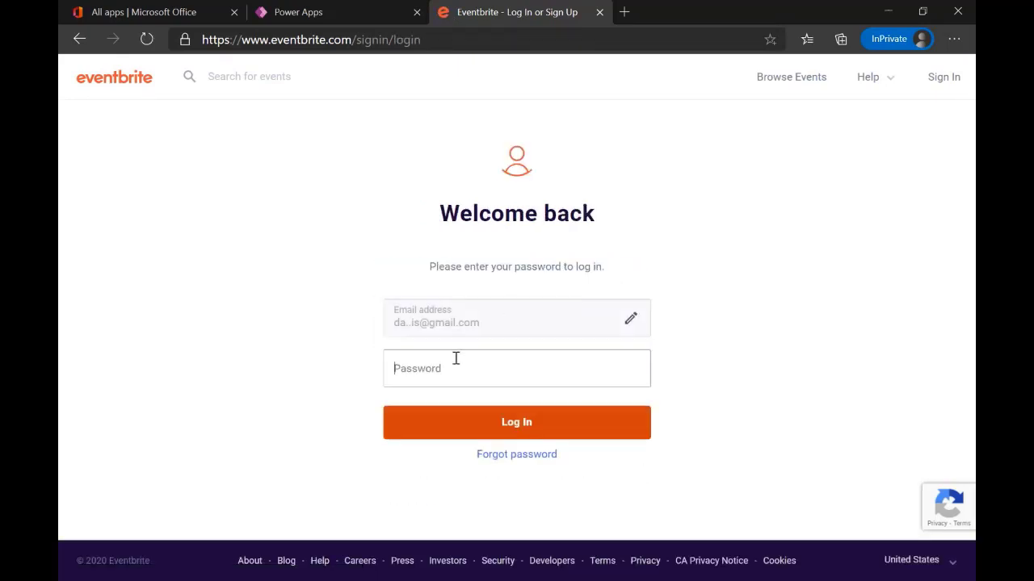
Try to log in to Eventbrite with the account password and reveal the entered password for checking
left_click(450, 364)
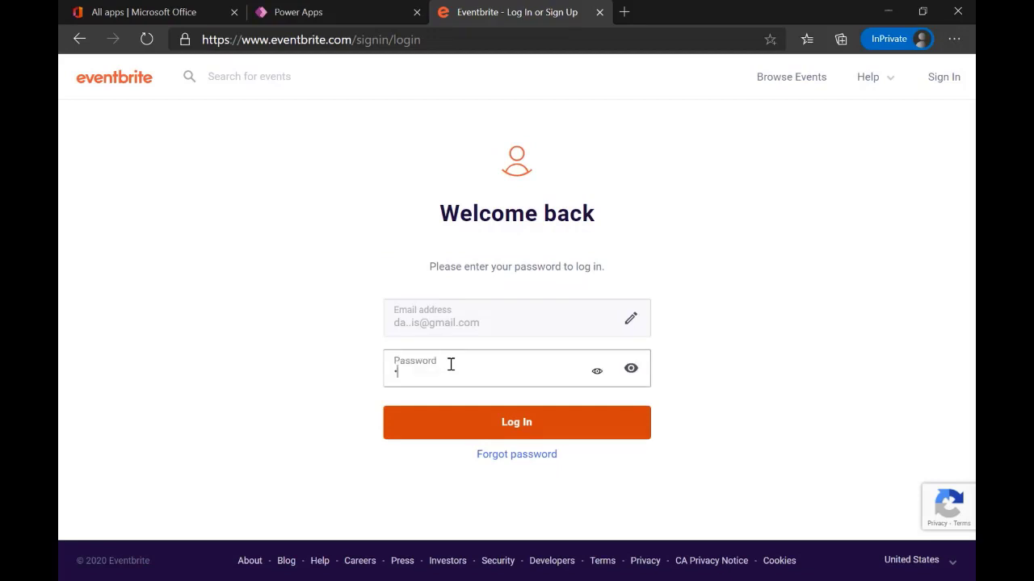
type("•••••••••")
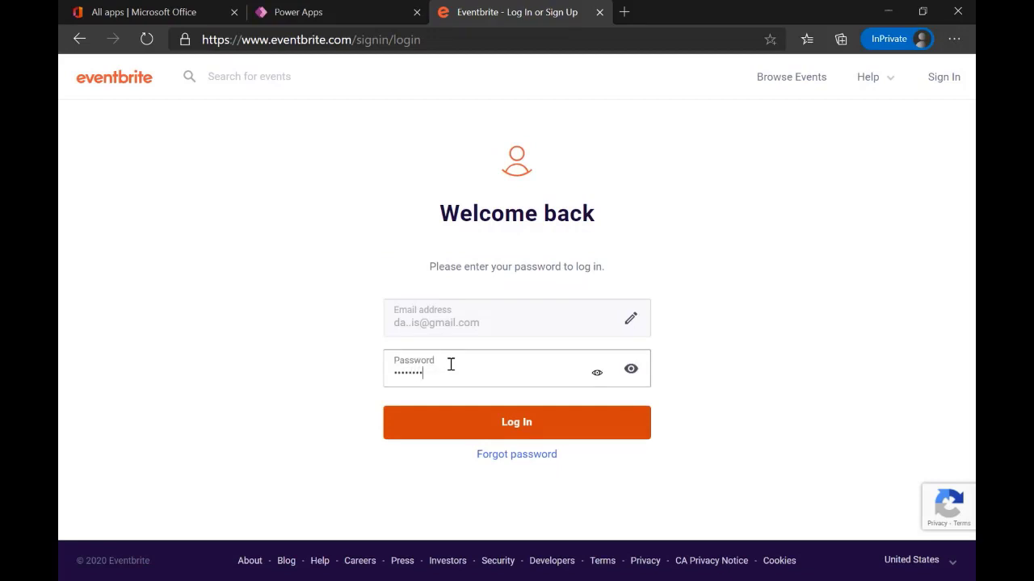
key("BackSpace")
key("BackSpace")
key("BackSpace")
key("BackSpace")
key("BackSpace")
key("BackSpace")
key("BackSpace")
key("BackSpace")
key("BackSpace")
type("•••••••••••")
left_click(497, 420)
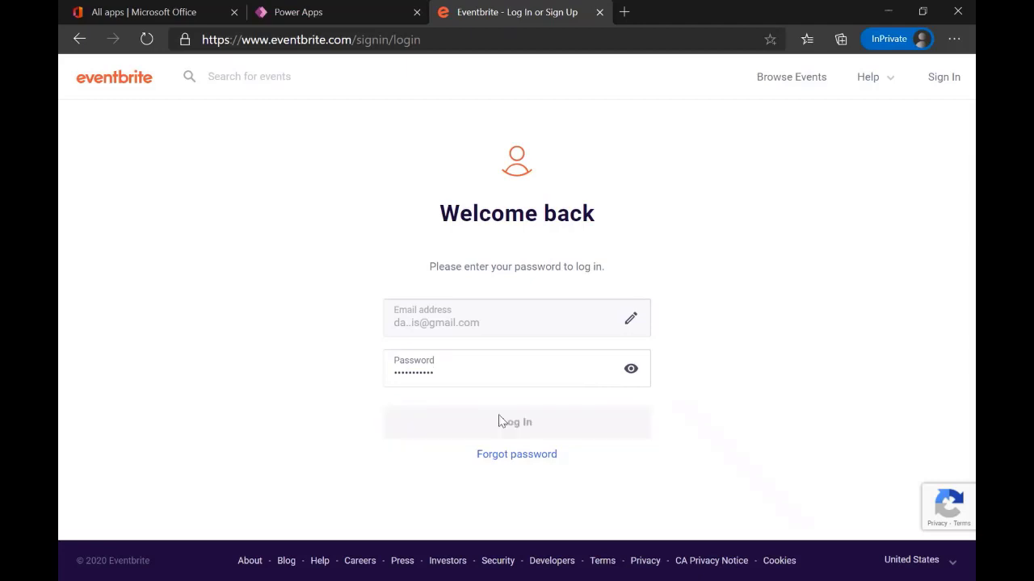
left_click(631, 368)
left_click(632, 373)
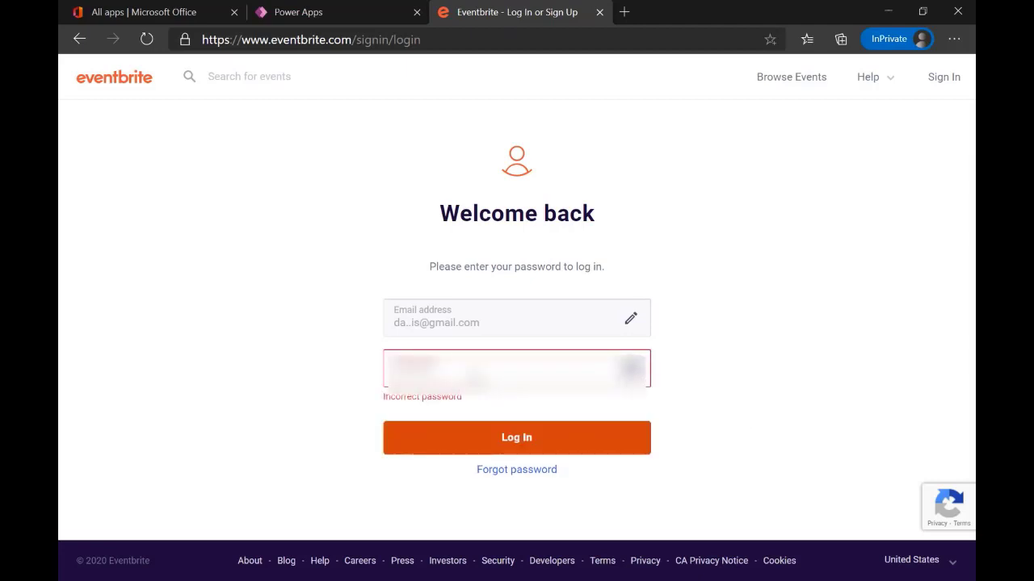
Clear the rejected password, enter a different account password and try logging in again
left_click(466, 373)
key("BackSpace")
key("BackSpace")
key("BackSpace")
key("BackSpace")
key("BackSpace")
key("BackSpace")
key("BackSpace")
key("BackSpace")
key("BackSpace")
key("BackSpace")
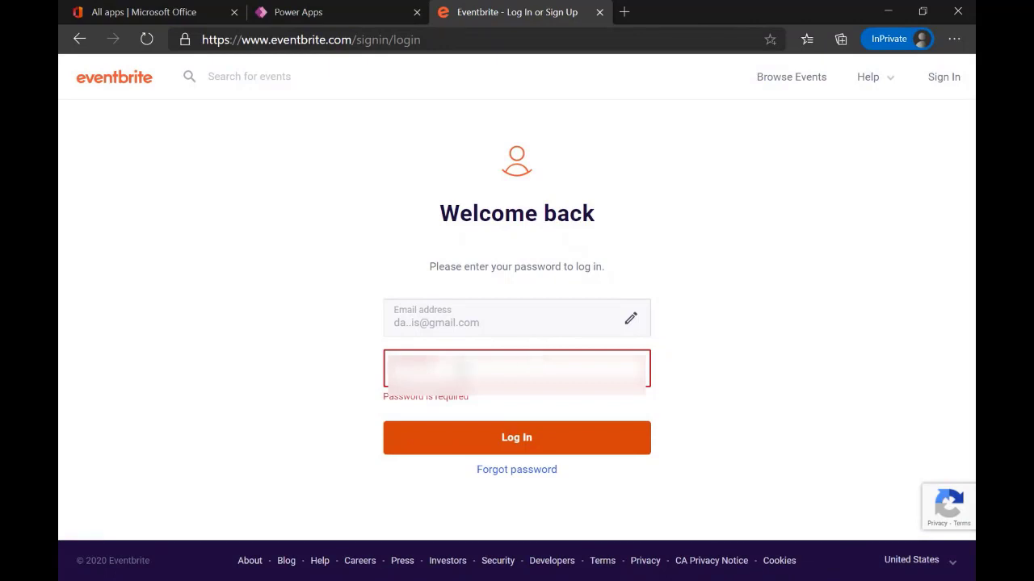
type("•")
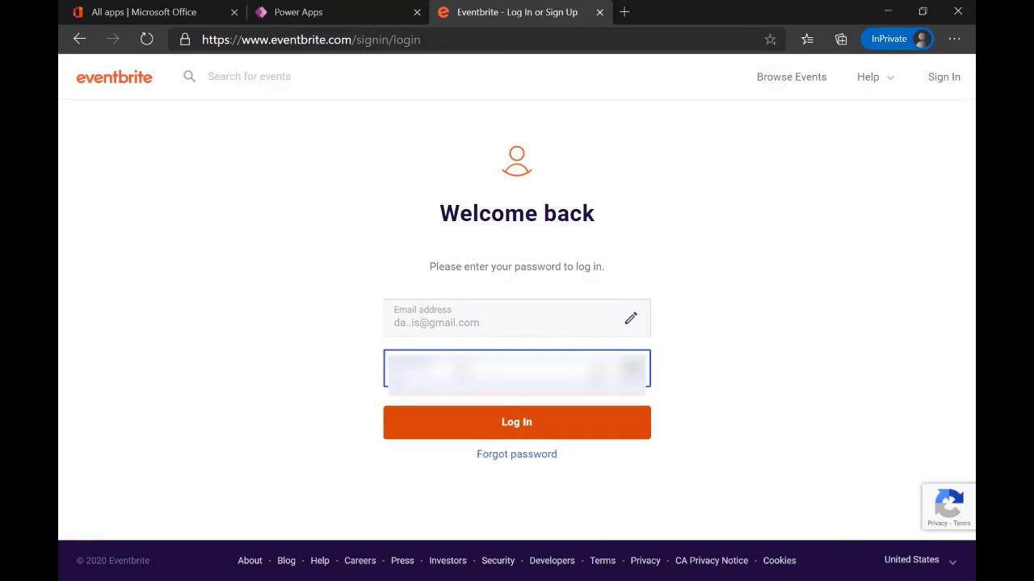
key("BackSpace")
type("•")
key("BackSpace")
type("•")
key("Return")
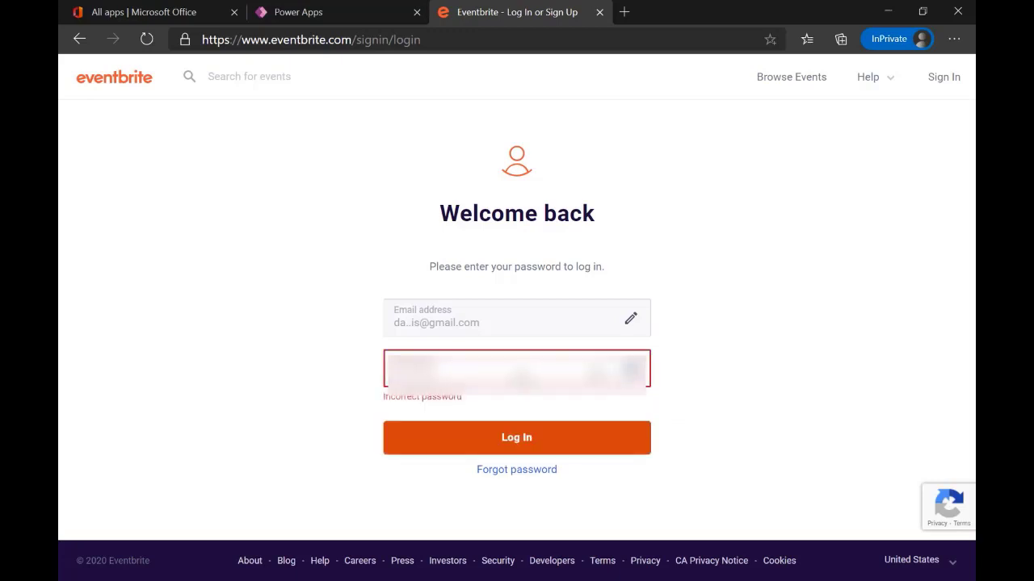
key("Return")
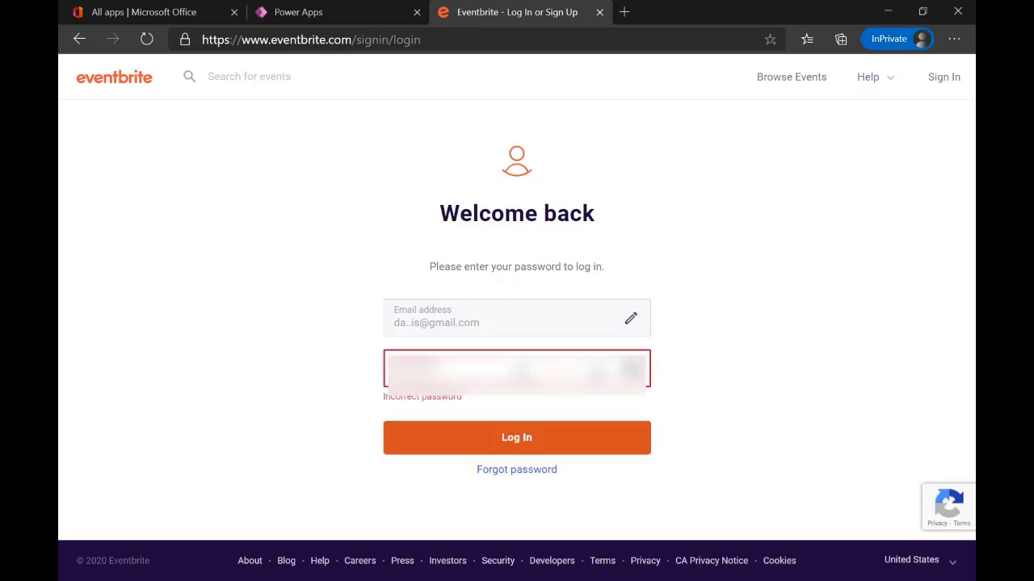
Replace the contents of the password field with the account password and log in to Eventbrite
key("BackSpace")
key("BackSpace")
key("BackSpace")
key("BackSpace")
key("BackSpace")
key("BackSpace")
key("BackSpace")
key("BackSpace")
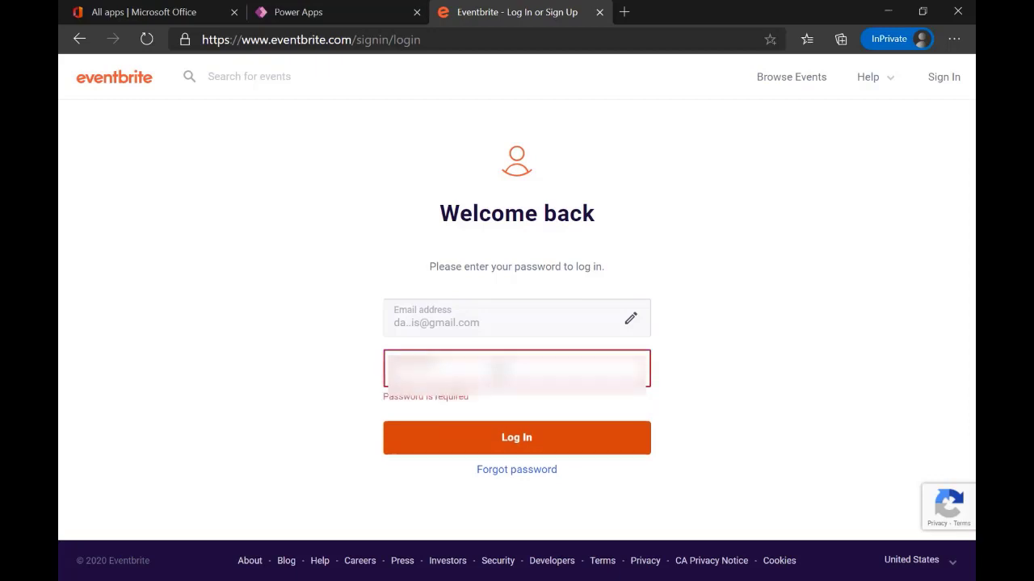
type("•")
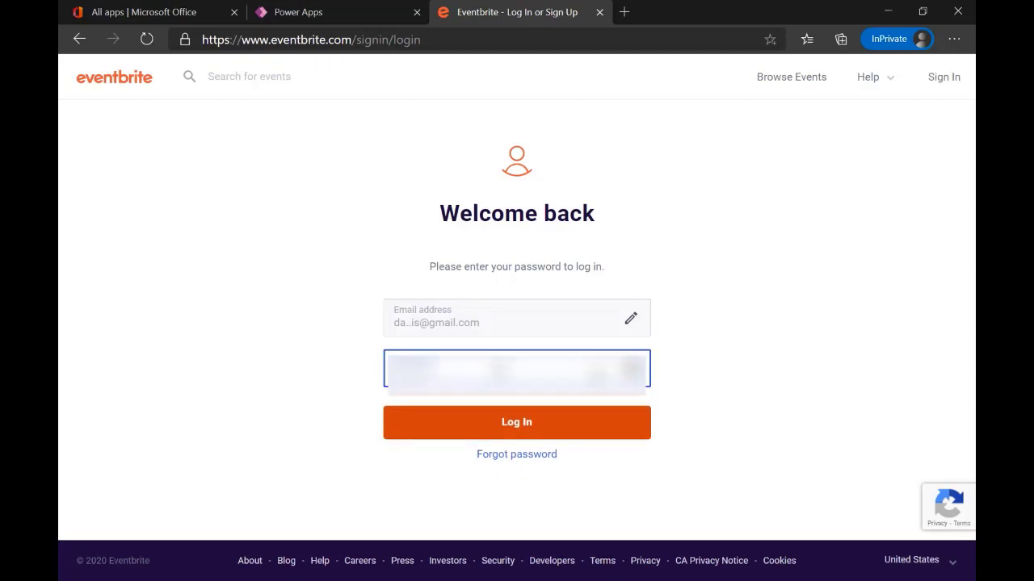
key("Return")
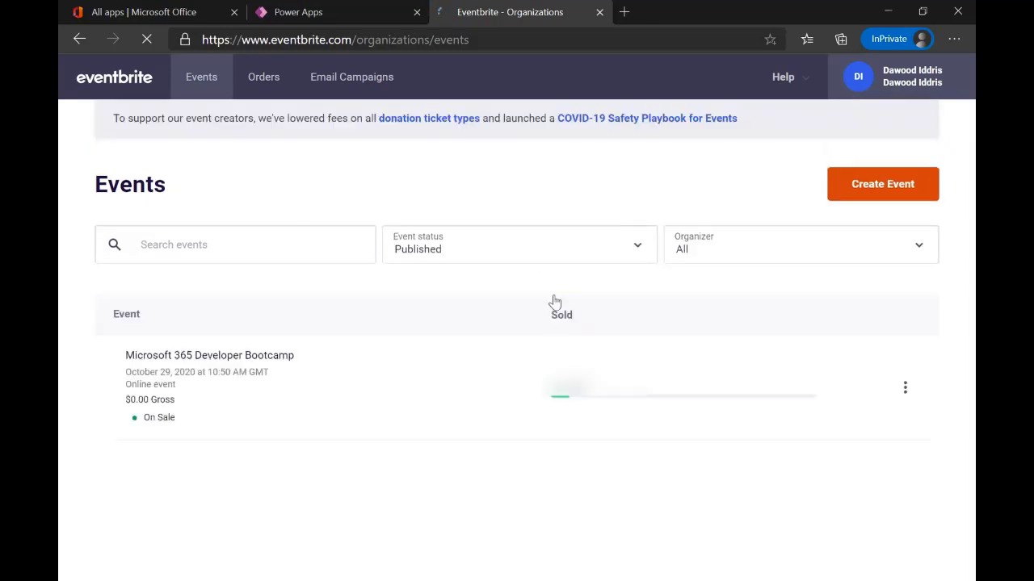
Filter the events list by Past status and open the Microsoft 365 Bootcamp event
left_click(622, 264)
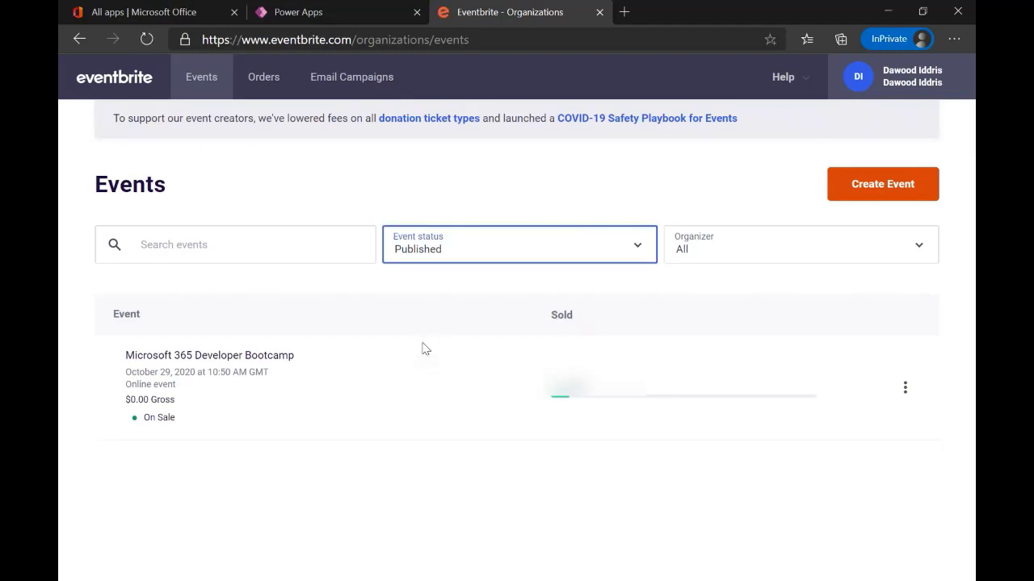
key("Down")
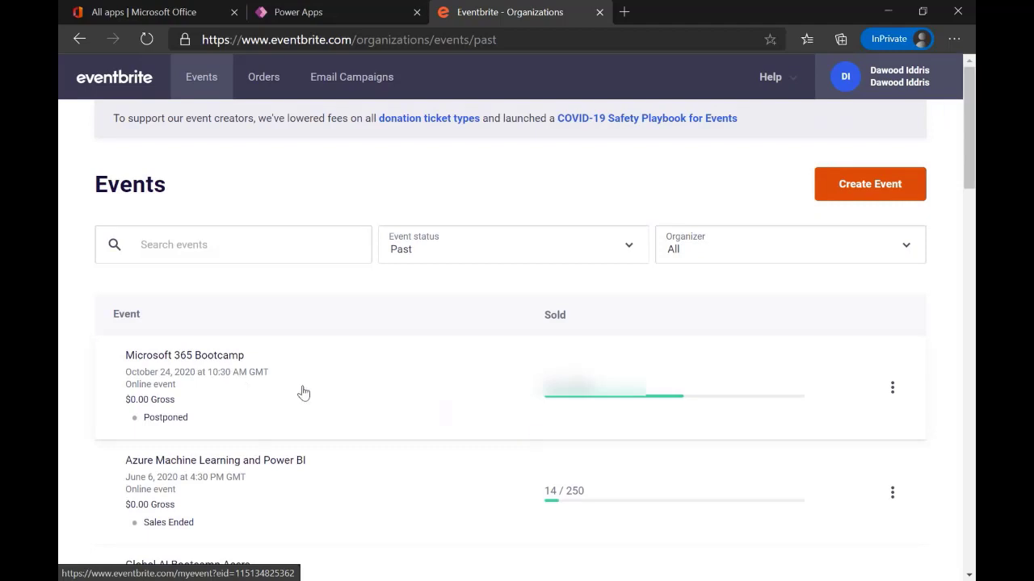
left_click(169, 368)
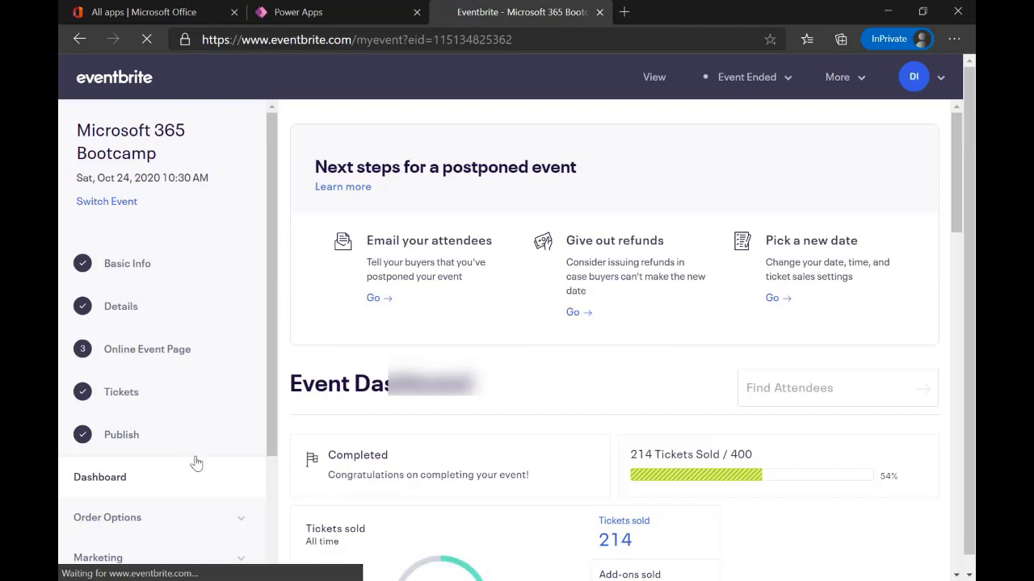
Open the event's Orders report under Manage Attendees and look over its filter and export options
scroll(173, 413, "down", 2)
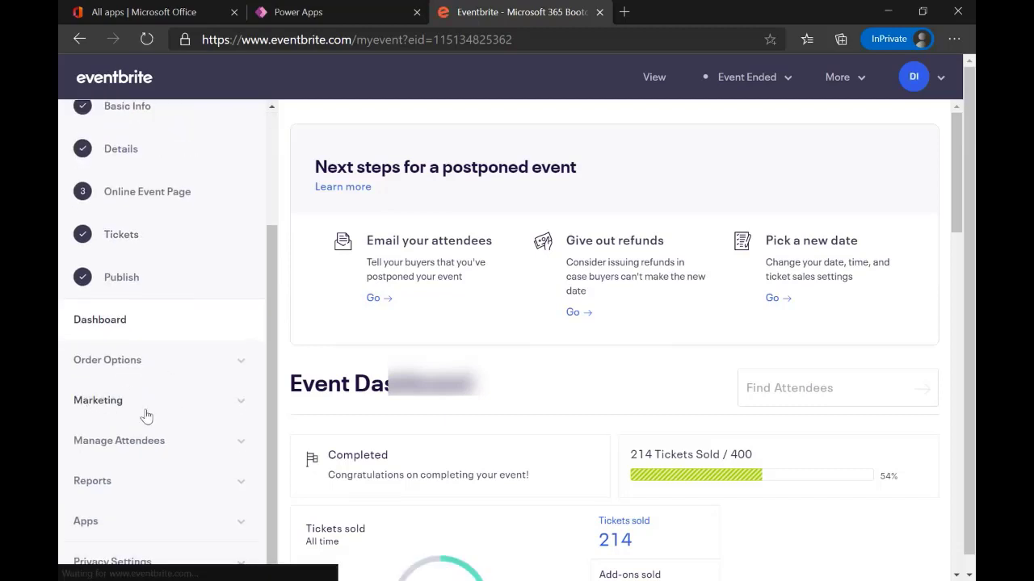
left_click(134, 444)
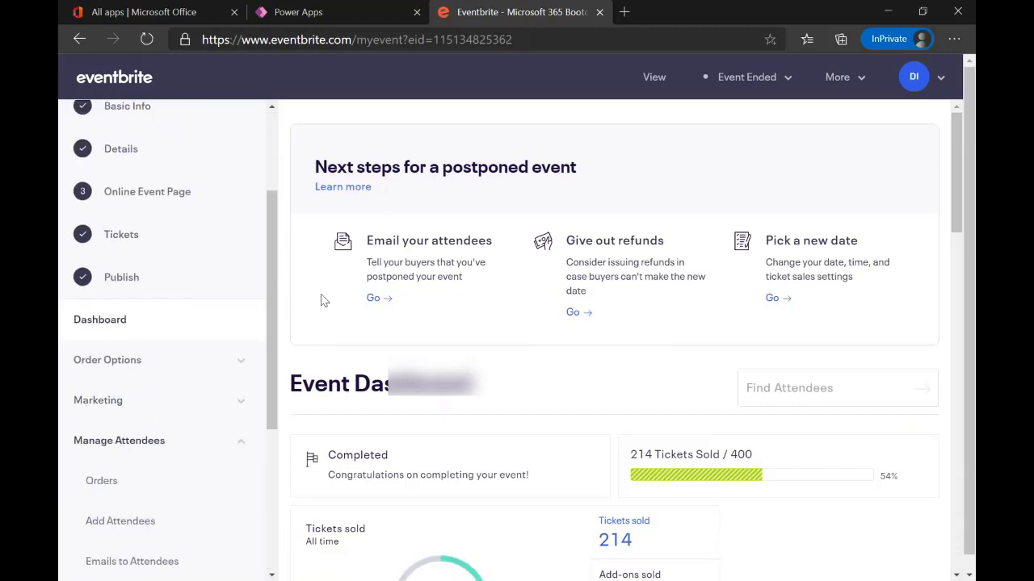
left_click_drag(273, 339, 270, 451)
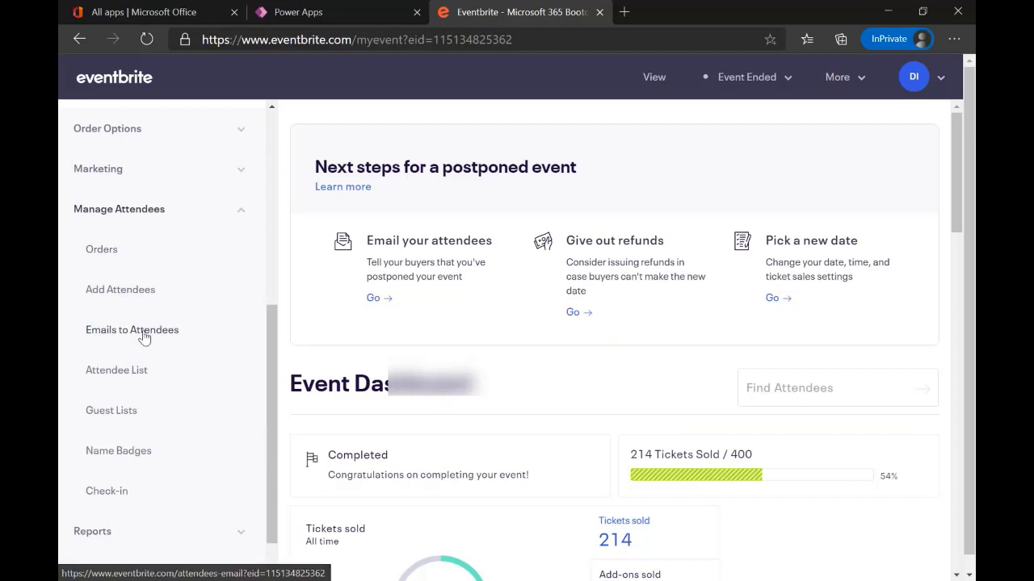
left_click(114, 260)
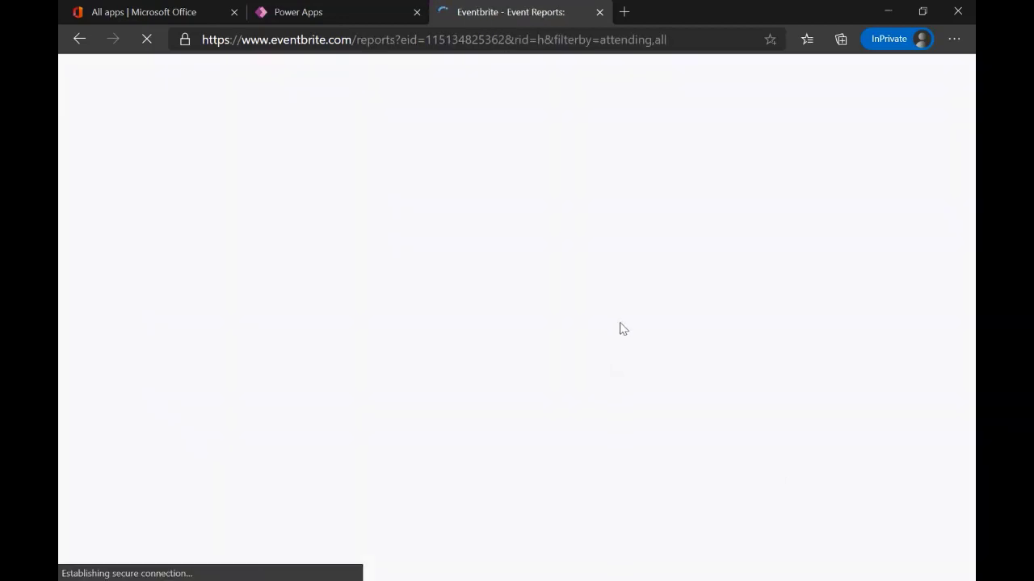
scroll(745, 441, "down", 4)
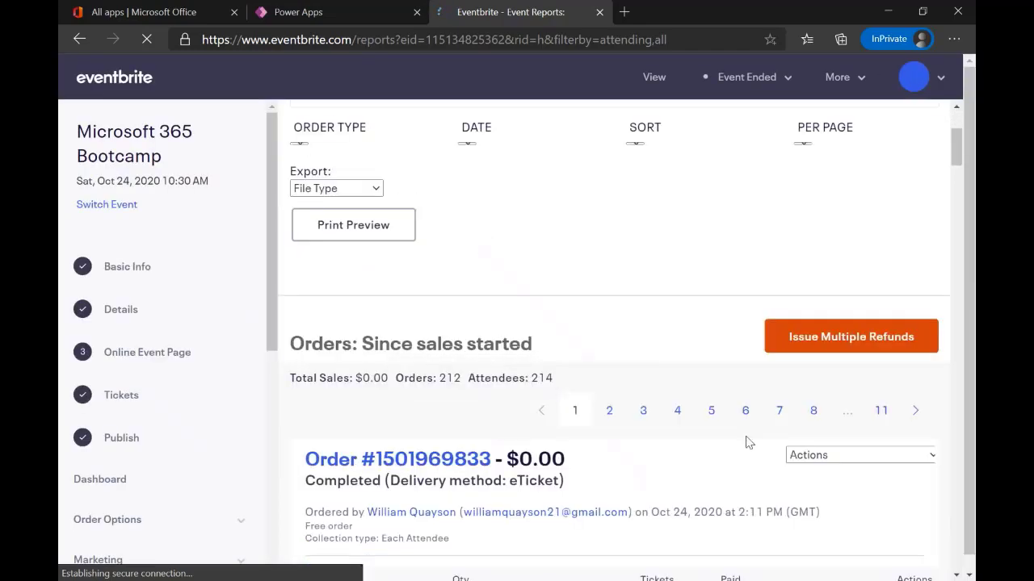
scroll(747, 441, "up", 4)
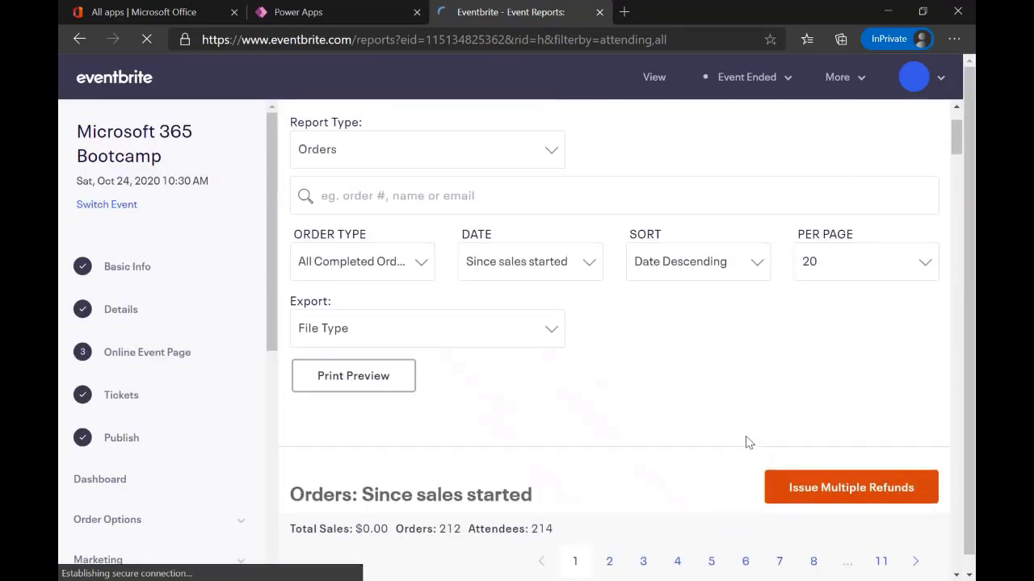
Export the event's Orders report as an Excel file and open the downloaded Orders-115134825362.xls
scroll(749, 443, "up", 1)
scroll(750, 442, "down", 2)
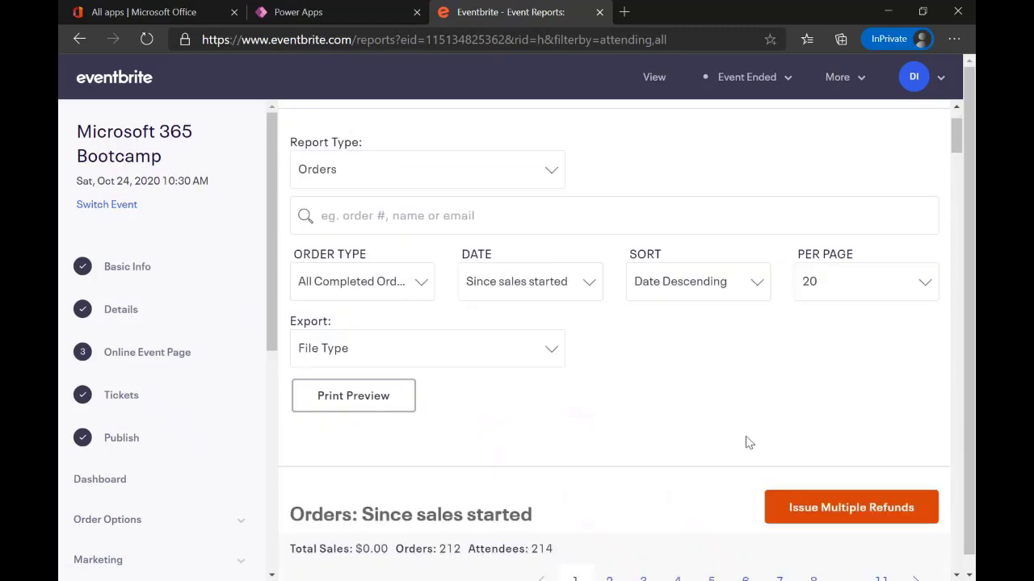
scroll(747, 442, "down", 3)
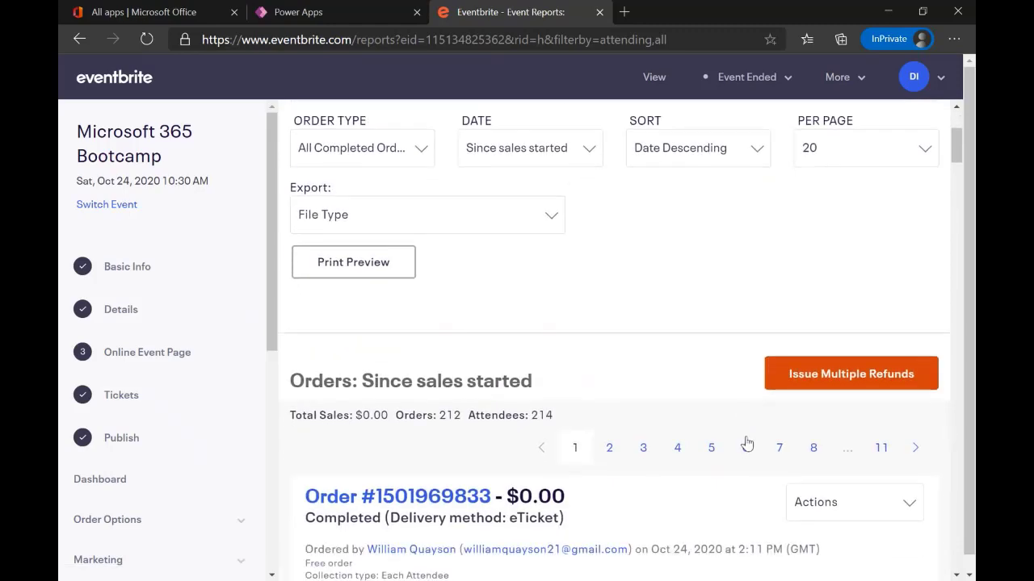
scroll(747, 442, "up", 5)
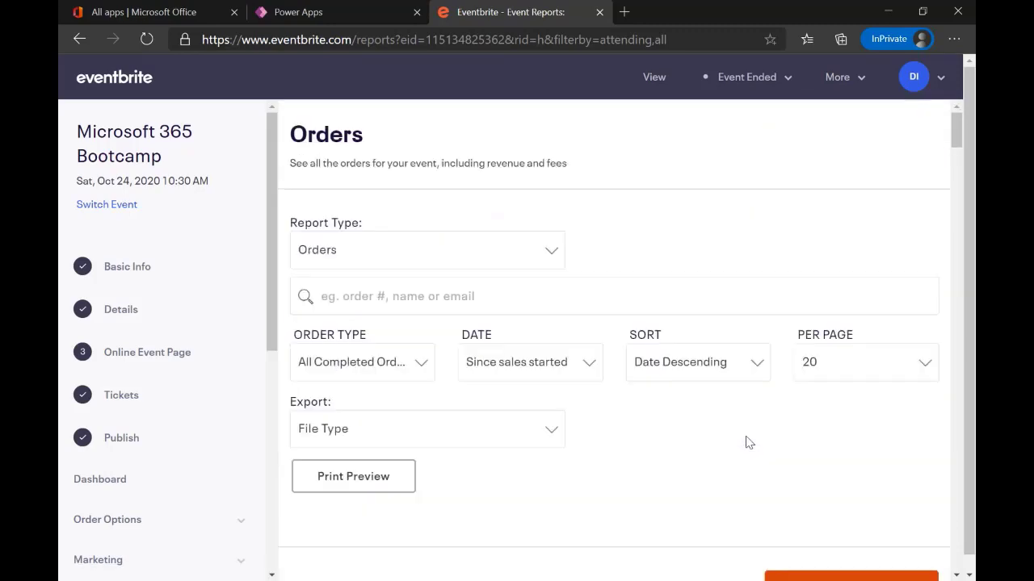
left_click(563, 434)
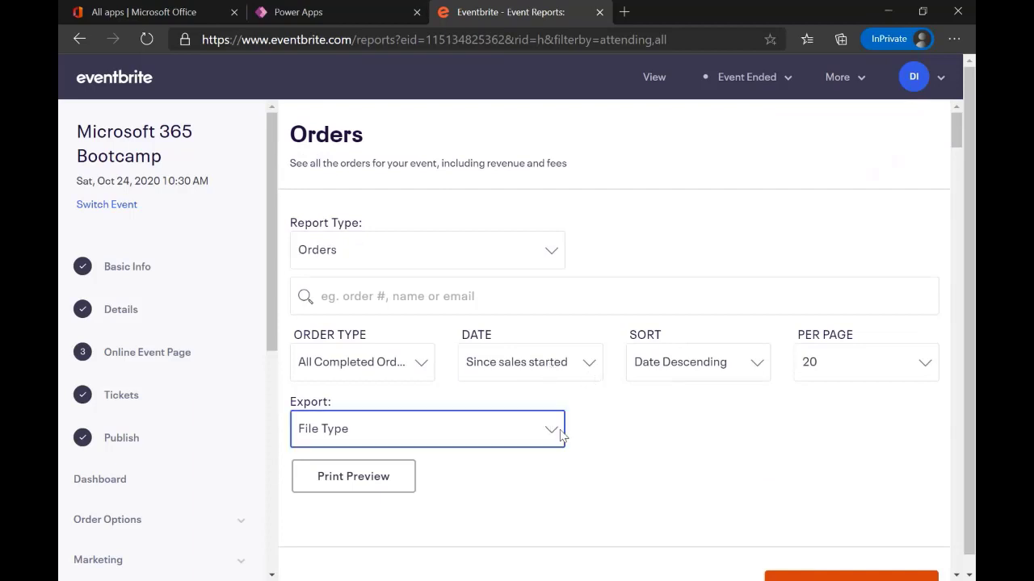
left_click(365, 485)
scroll(536, 460, "down", 2)
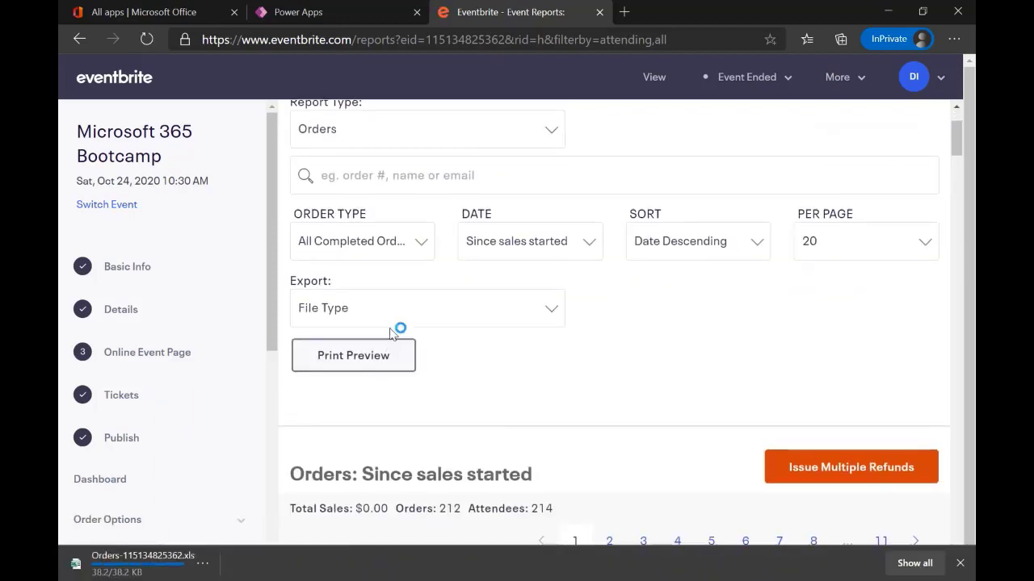
left_click(216, 562)
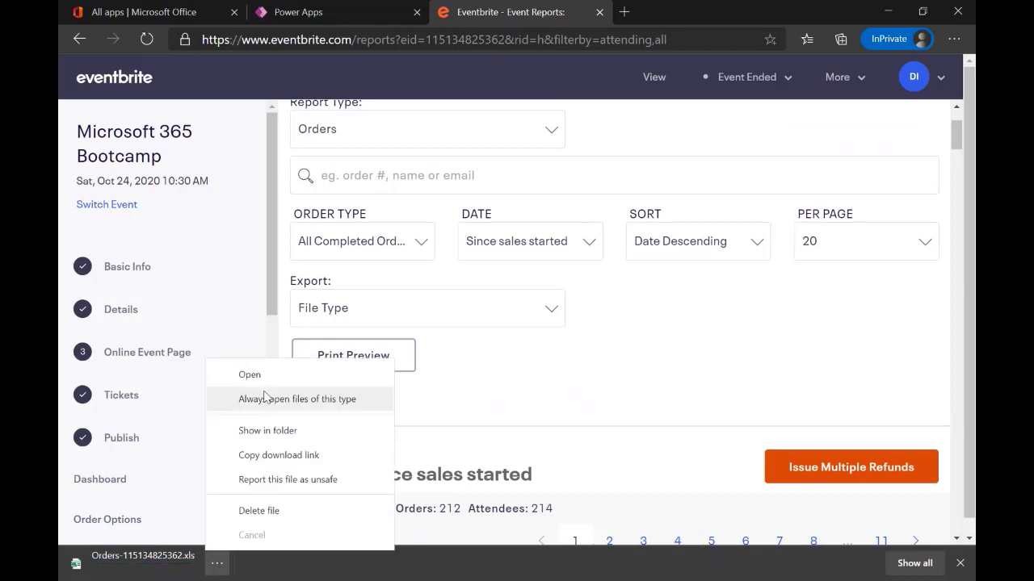
left_click(259, 377)
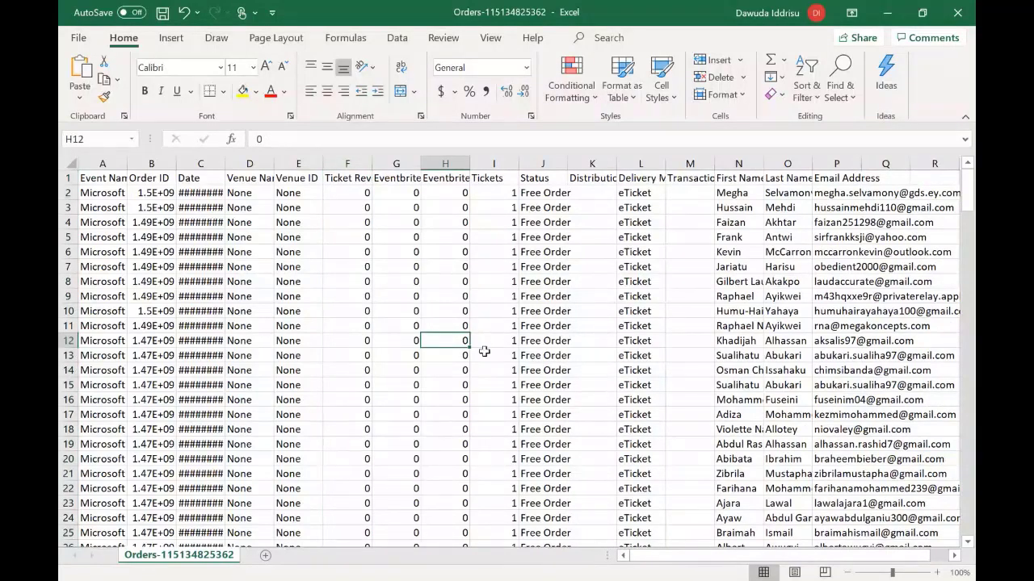
Format the whole range of order data as a table in the first Medium style and dismiss the Ideas suggestion
key("ctrl+a")
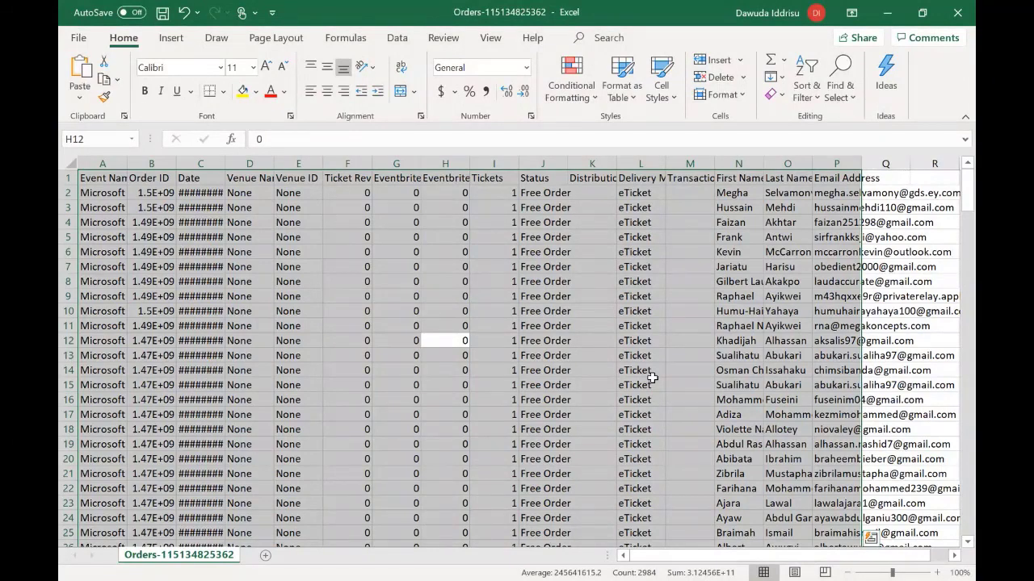
left_click(630, 97)
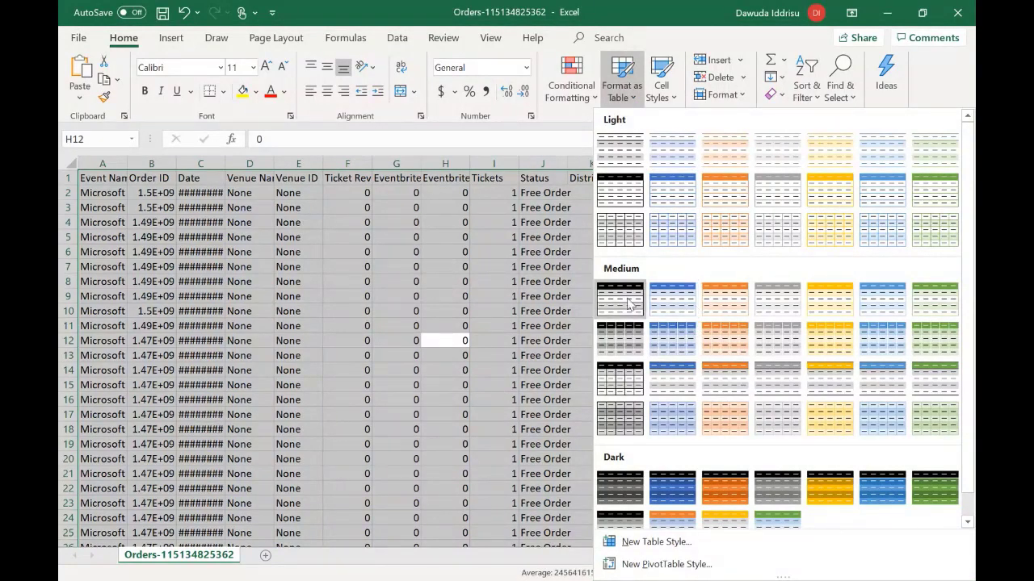
left_click(629, 302)
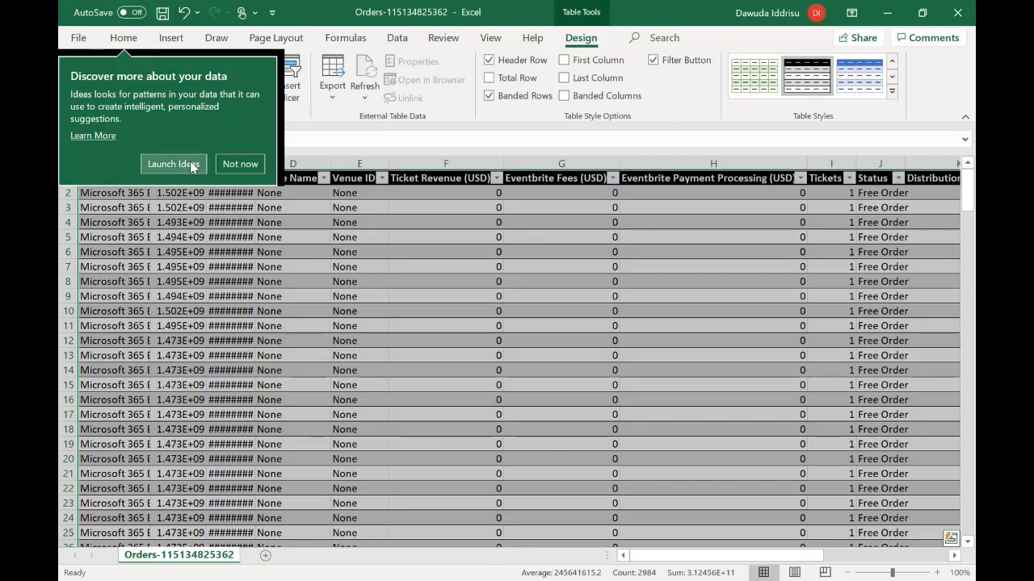
left_click(237, 163)
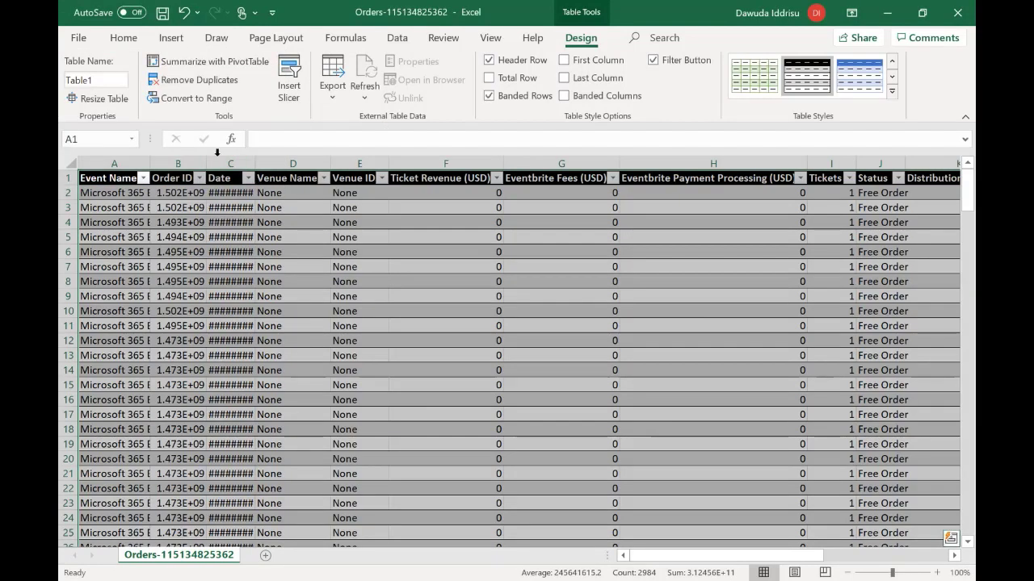
Rename the table Attendees and save the workbook
left_click(119, 79)
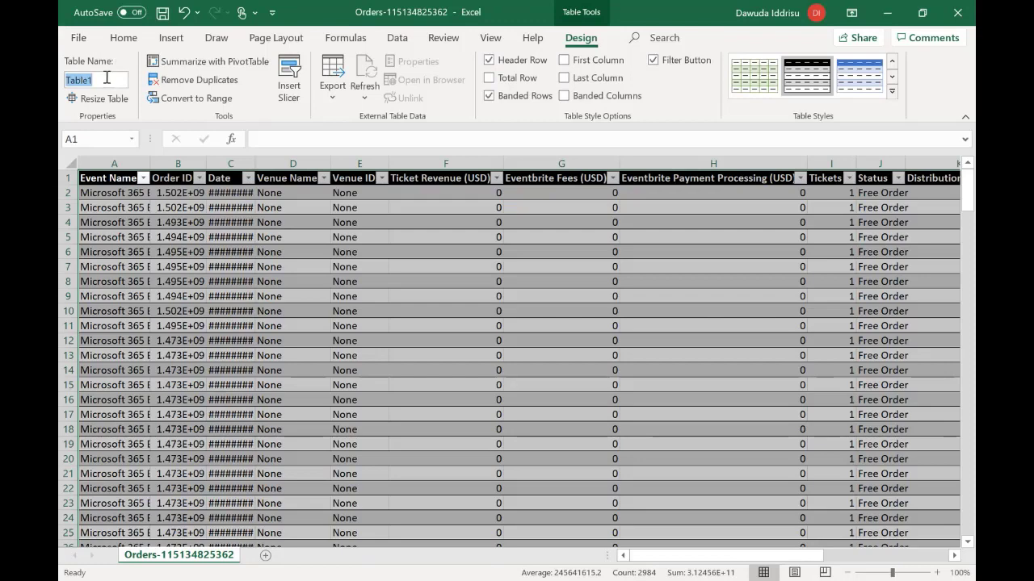
type("Atteb")
key("BackSpace")
type("n")
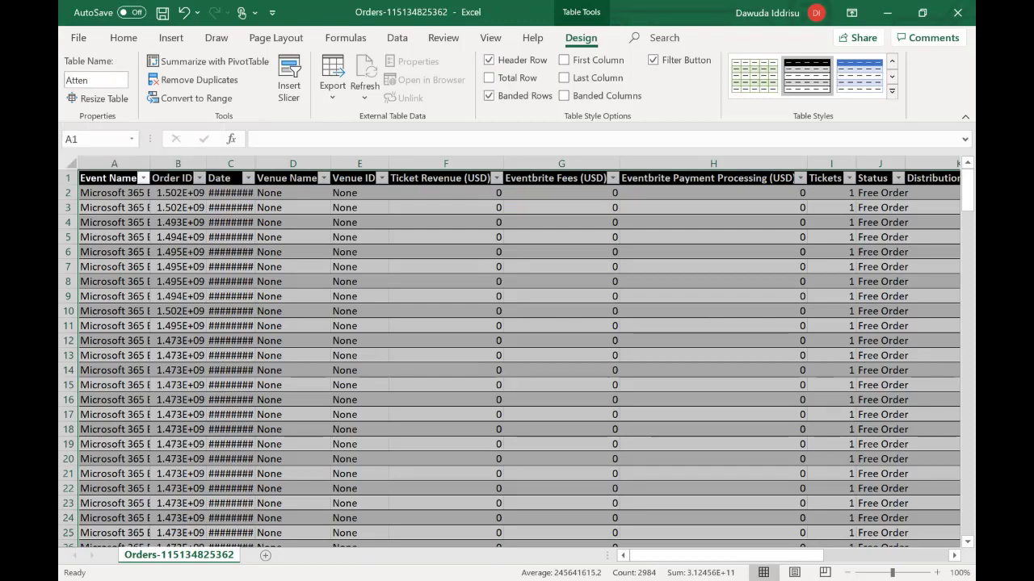
type("dees")
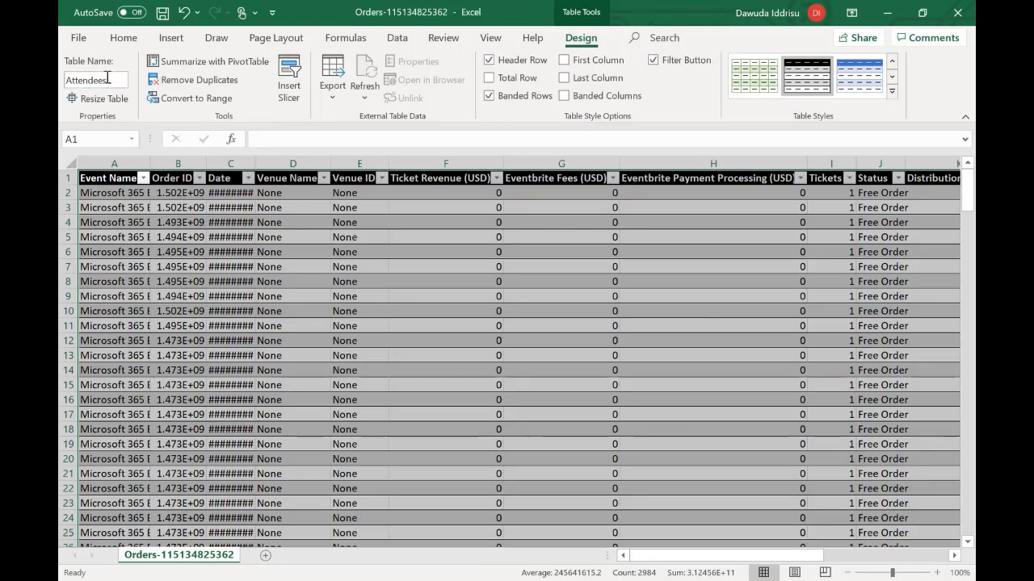
key("Return")
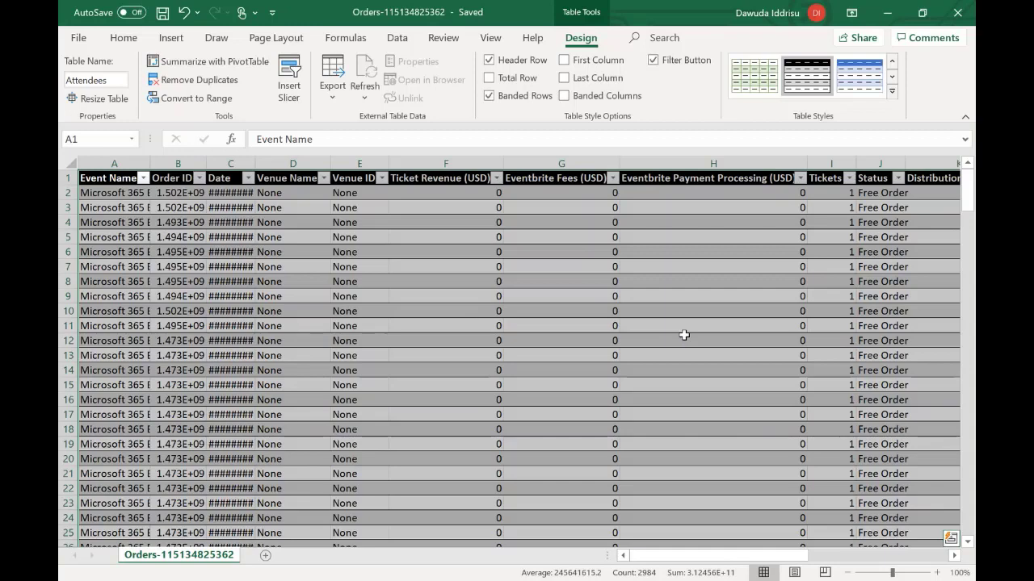
scroll(683, 336, "down", 12)
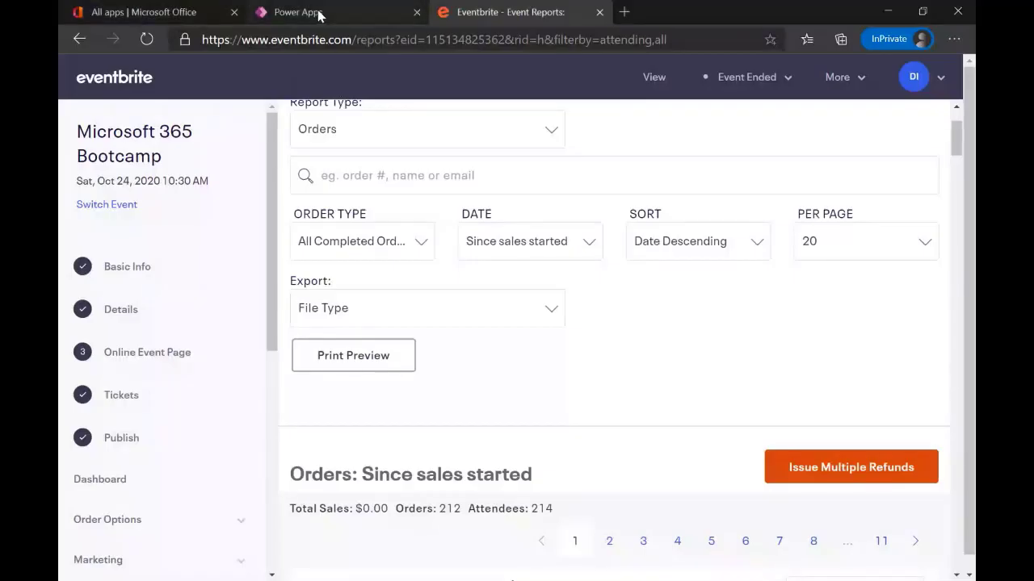
Open OneDrive from the Office 365 apps page and upload the exported orders workbook to the birthday folder
left_click(318, 14)
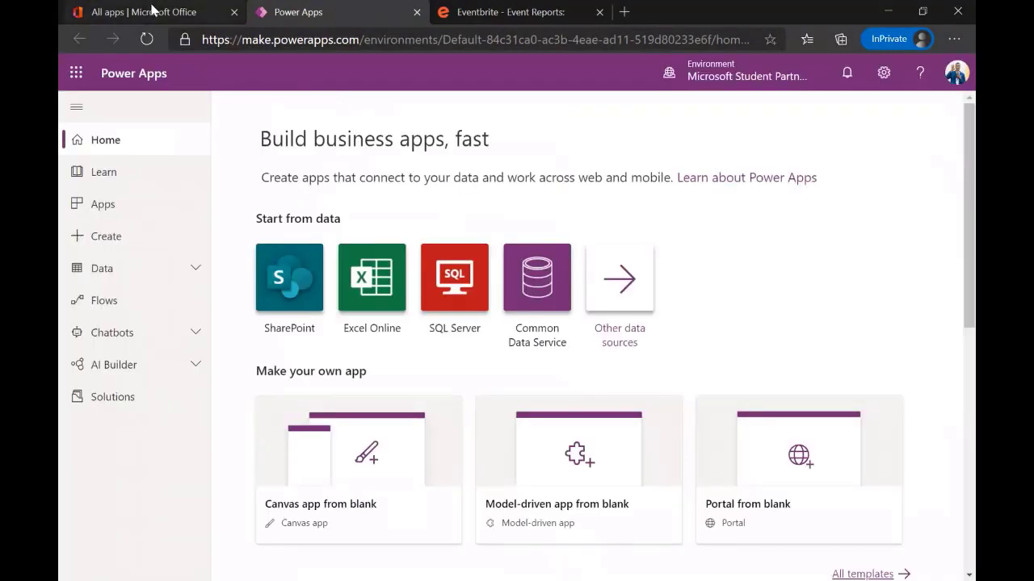
left_click(153, 10)
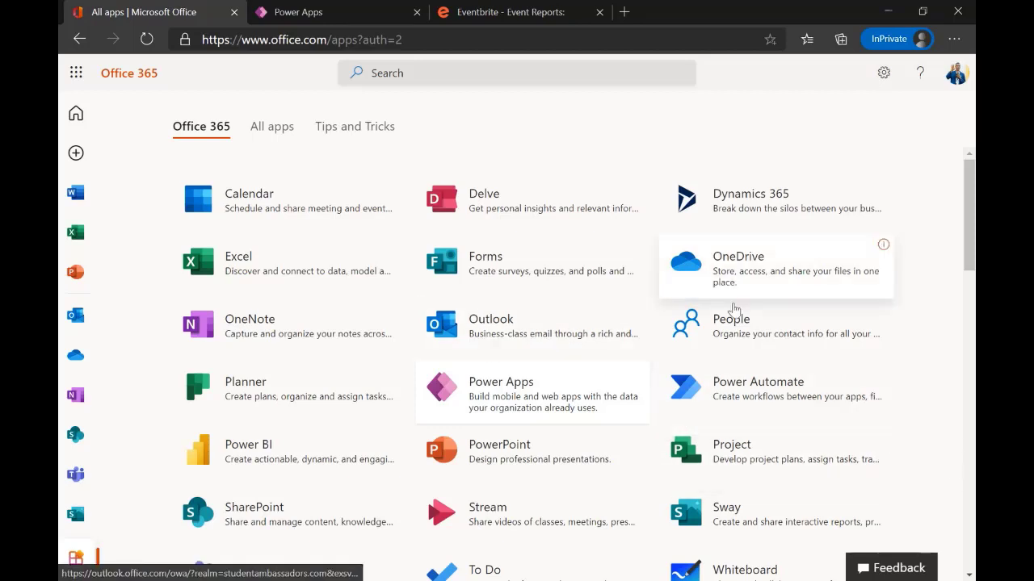
left_click(728, 264)
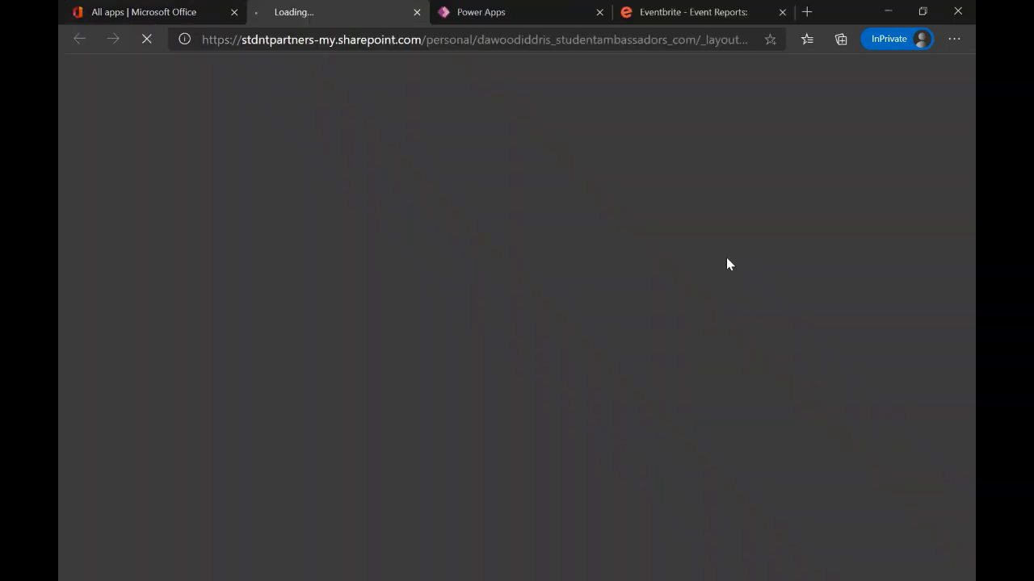
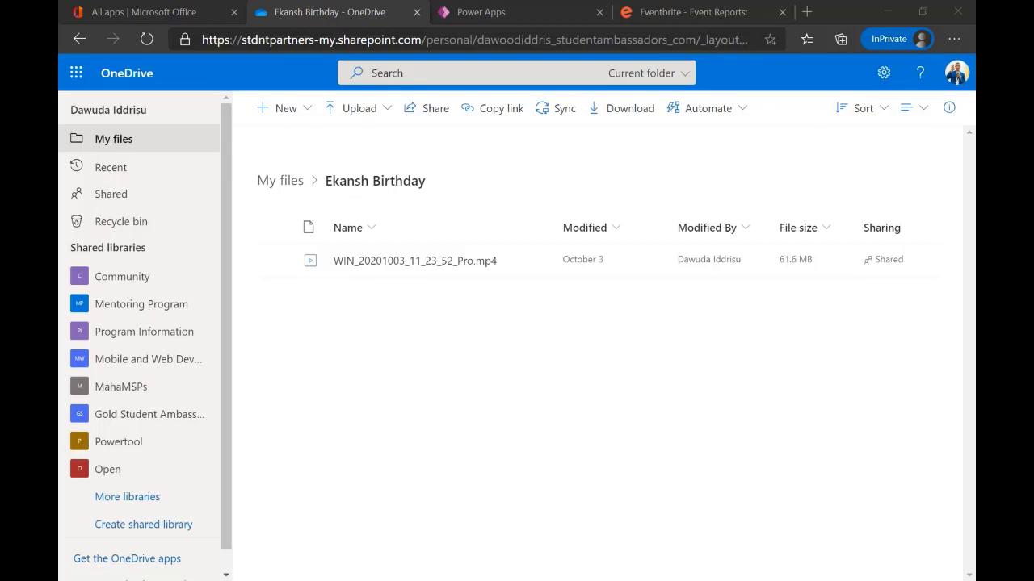
left_click_drag(309, 557, 587, 381)
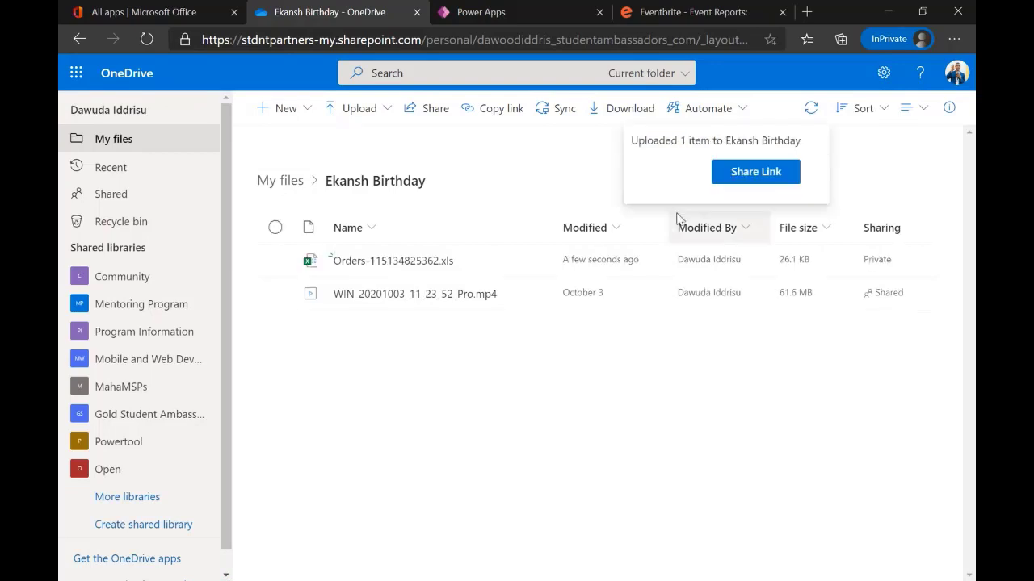
Switch to Power Apps and start a new app from Excel Online data
left_click(502, 13)
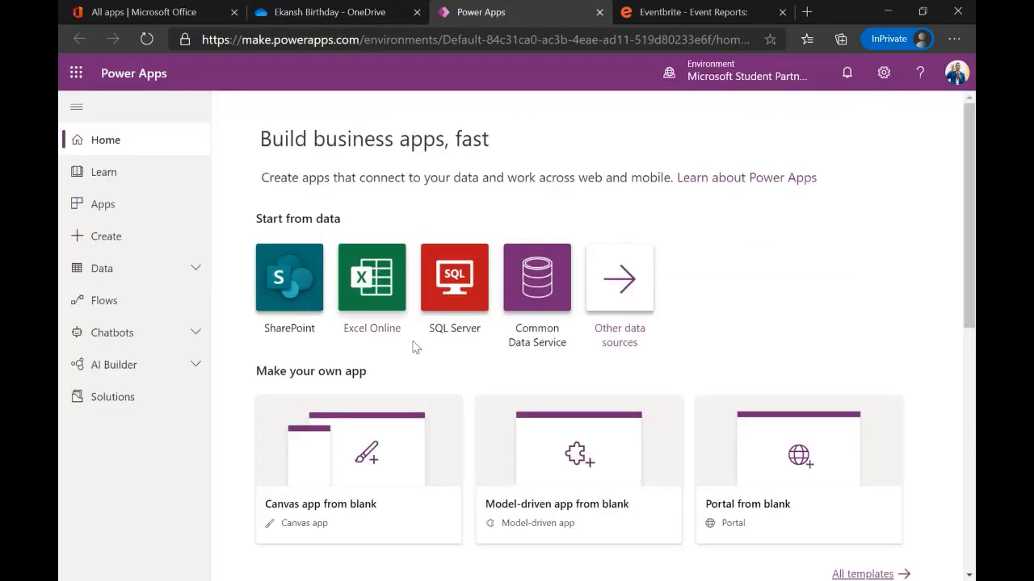
left_click(376, 275)
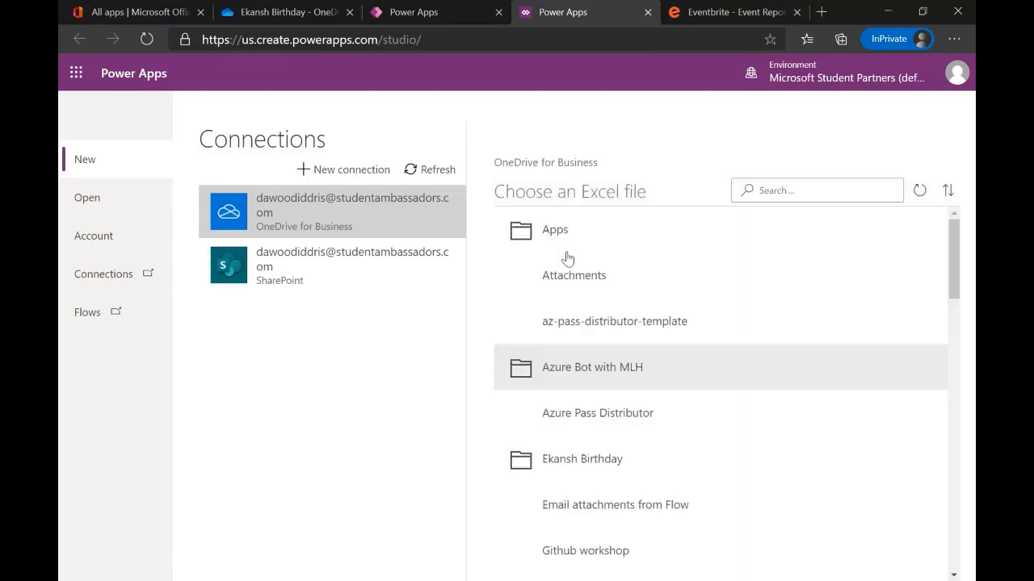
Try twice to load the tables of the uploaded orders workbook from the birthday folder in OneDrive for Business
left_click(587, 460)
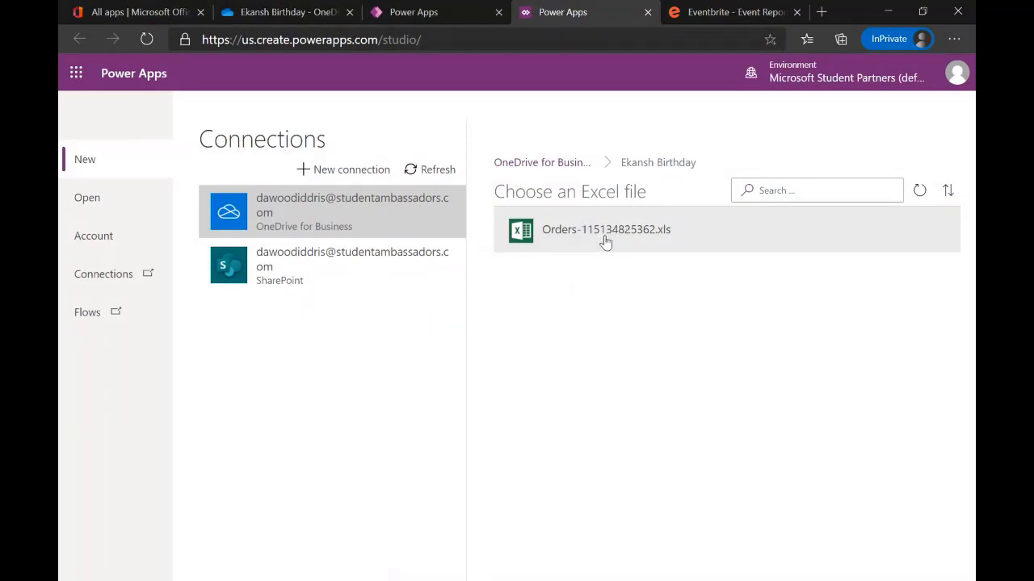
left_click(607, 241)
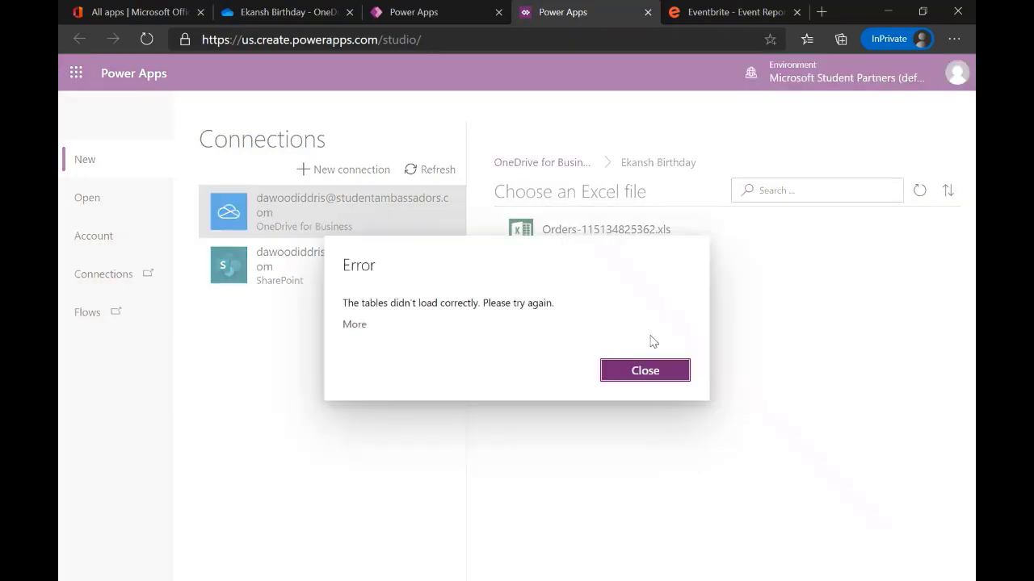
left_click(640, 374)
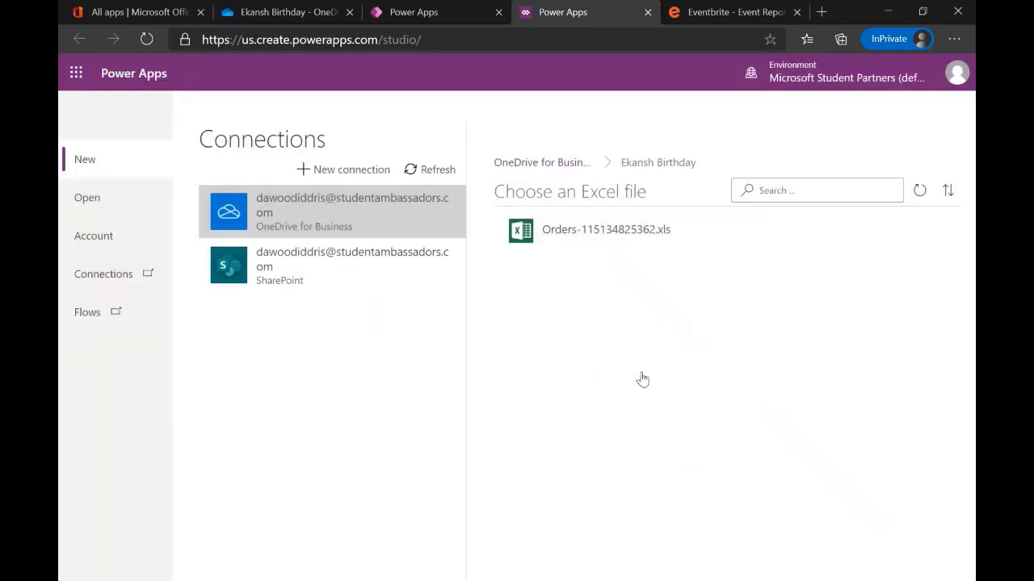
left_click(611, 230)
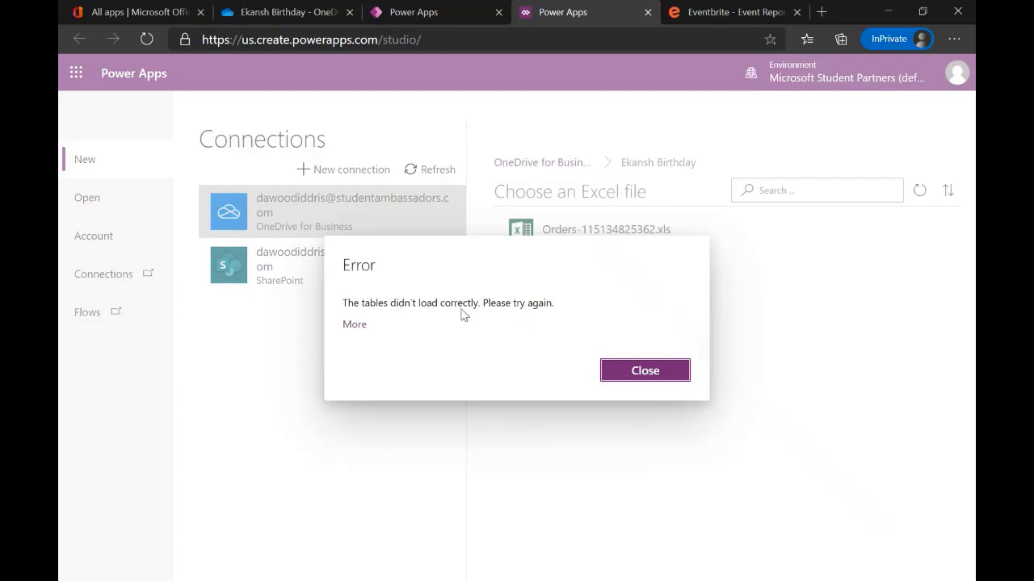
left_click(637, 373)
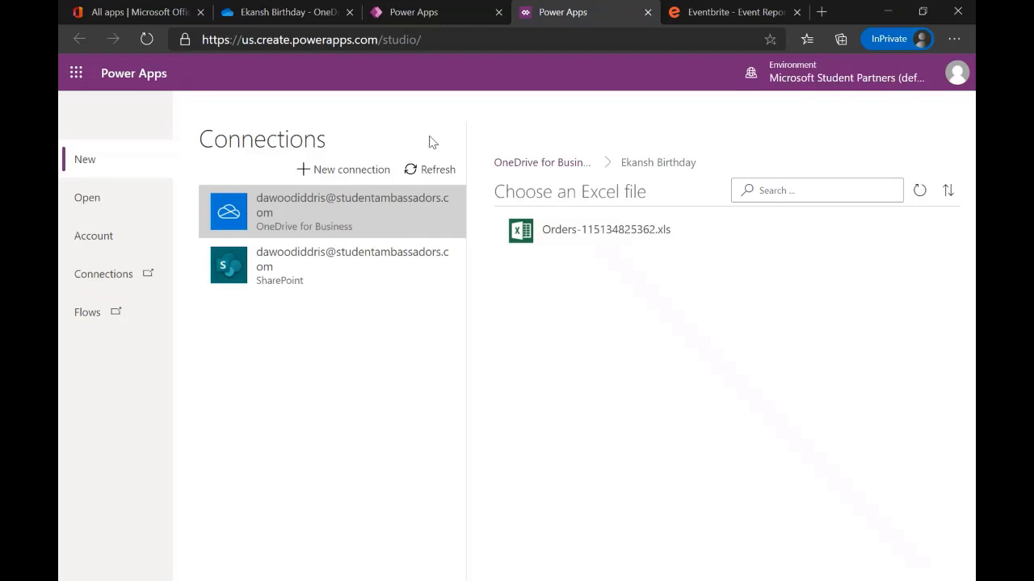
Connect the app to the AttendeeCheckin table of report-2020-10-09T2307.xlsx in the powerstuff folder of OneDrive for Business
left_click(549, 164)
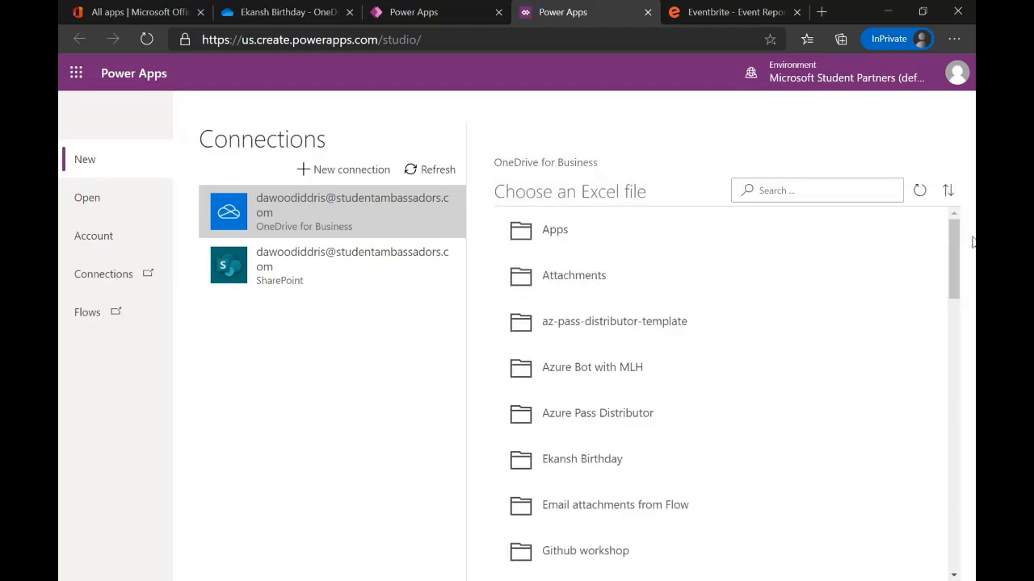
left_click_drag(954, 255, 947, 408)
left_click(629, 415)
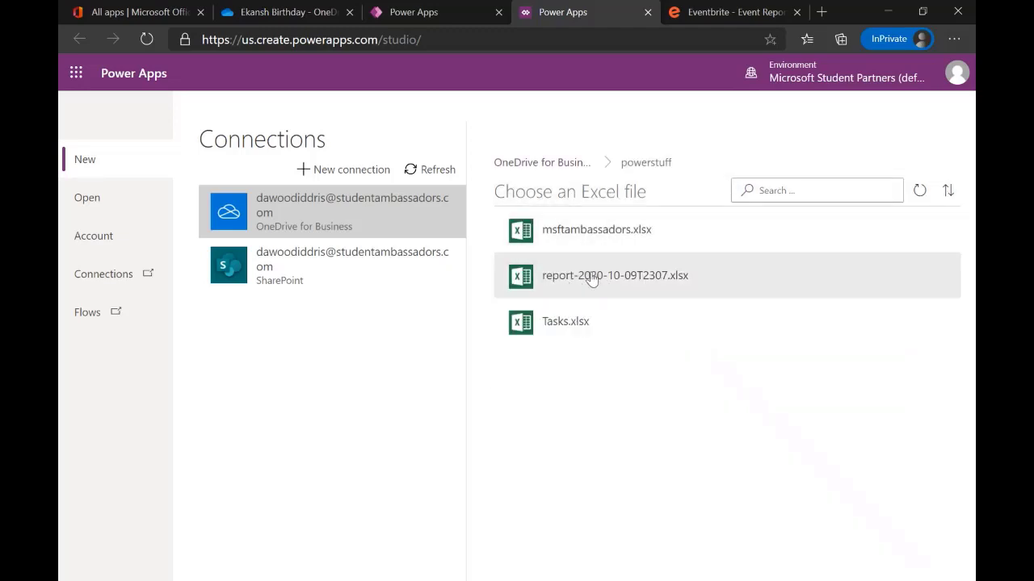
left_click(592, 279)
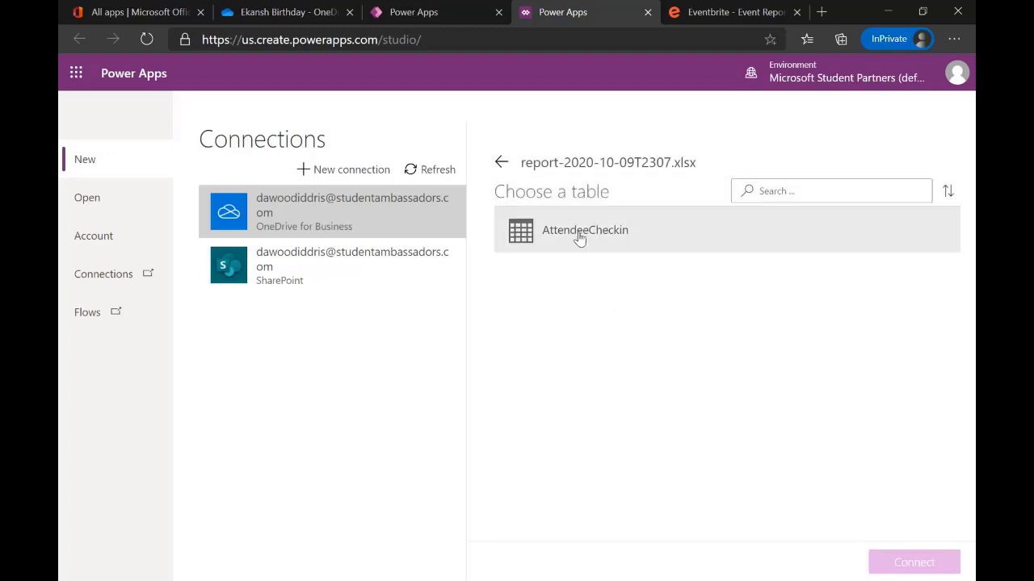
left_click(579, 238)
left_click(899, 564)
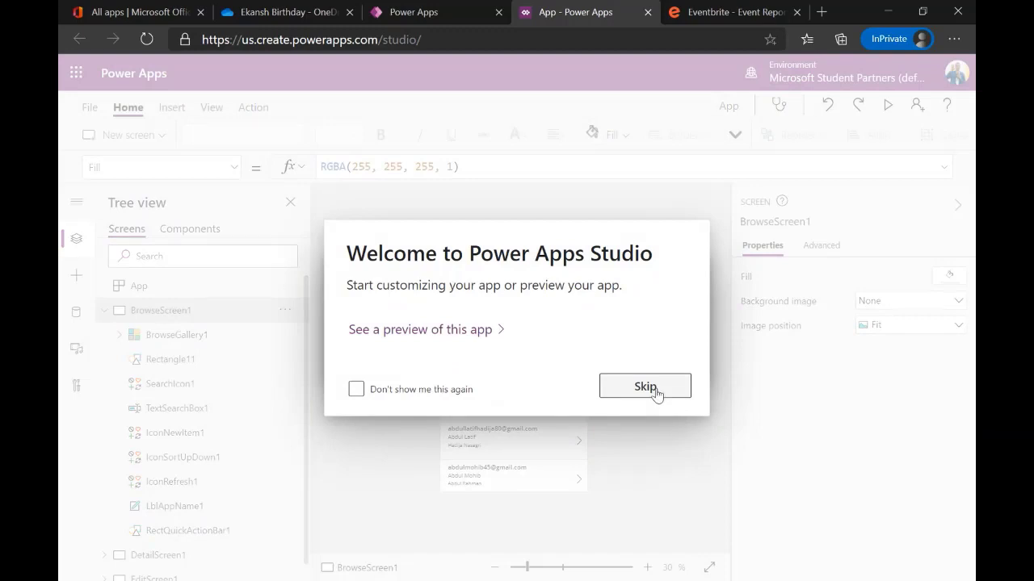
Skip the Power Apps Studio welcome, preview the AttendeeCheckin app and open the first attendee's details
left_click(645, 387)
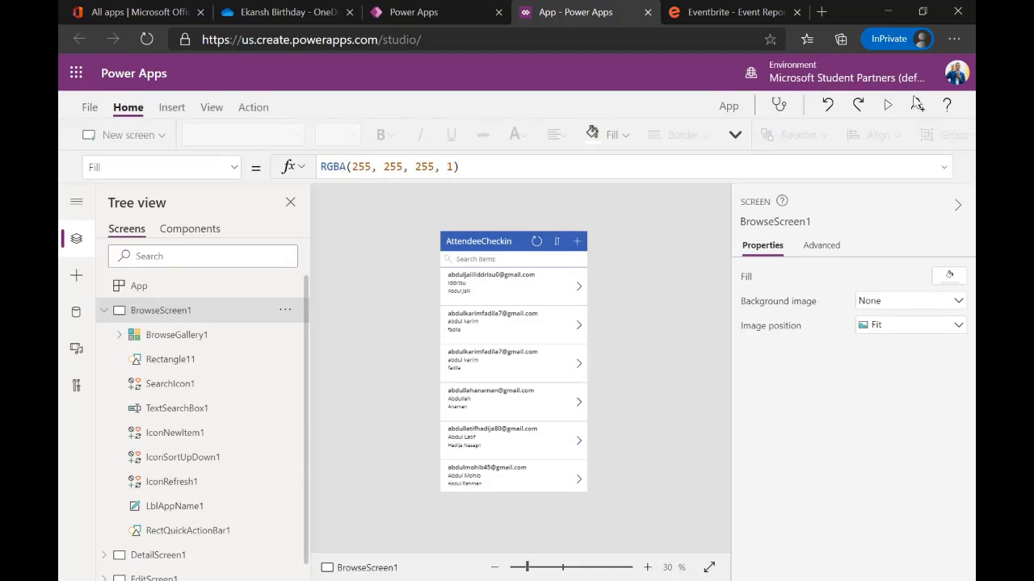
left_click(889, 105)
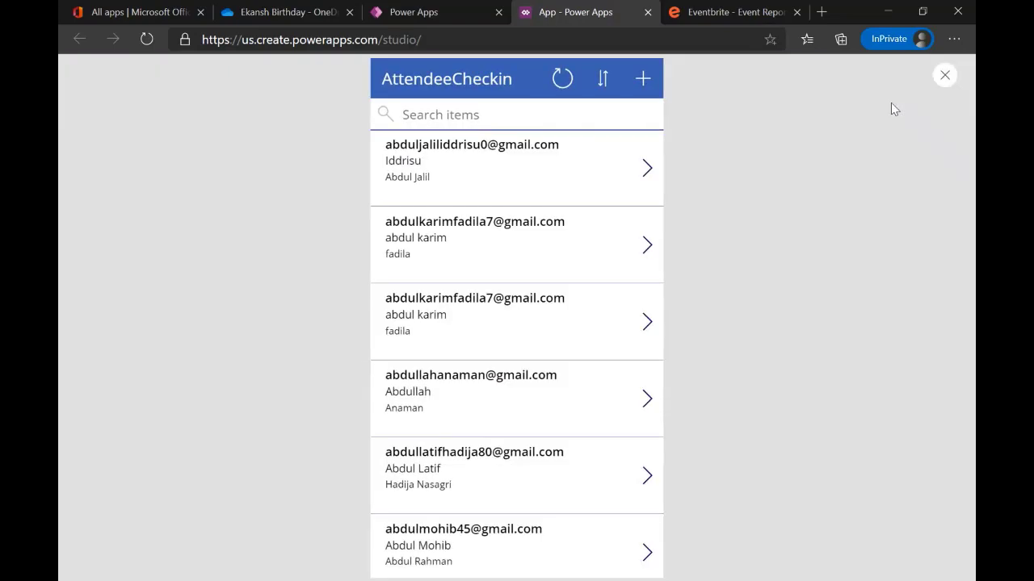
left_click(647, 170)
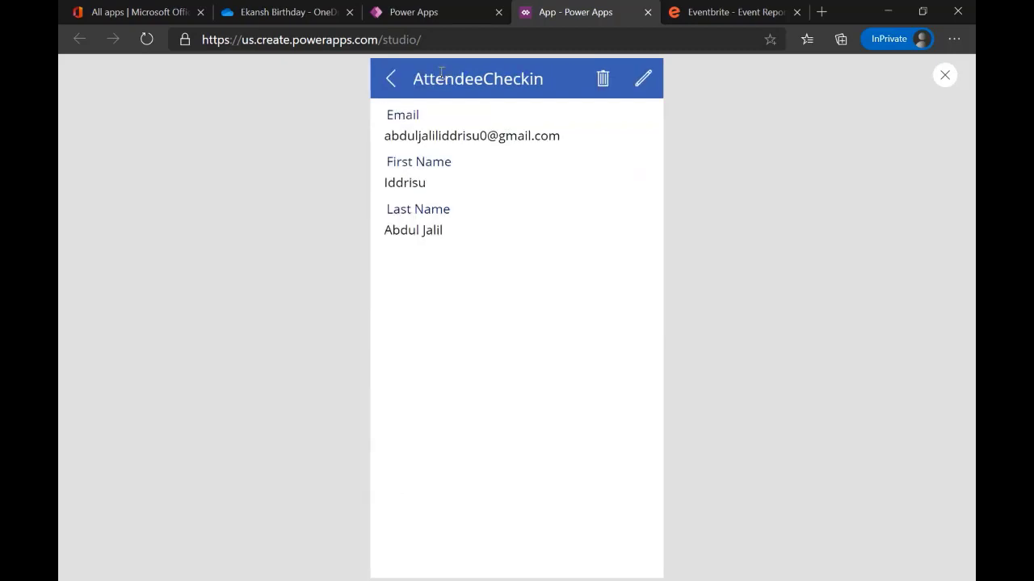
Return from the attendee's details to the browse list, look through the attendees and close the preview
left_click(392, 84)
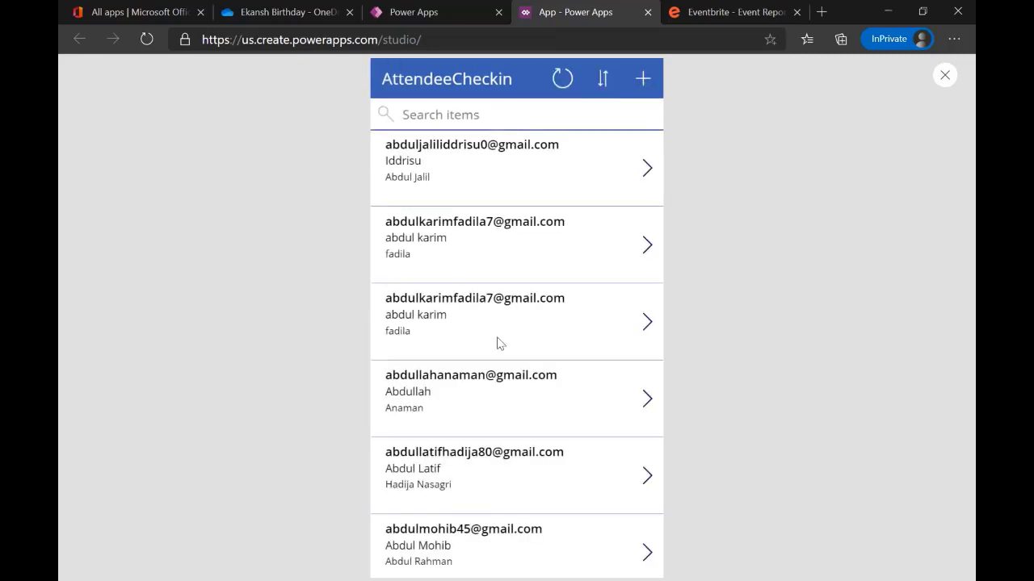
scroll(495, 342, "down", 4)
scroll(526, 419, "down", 10)
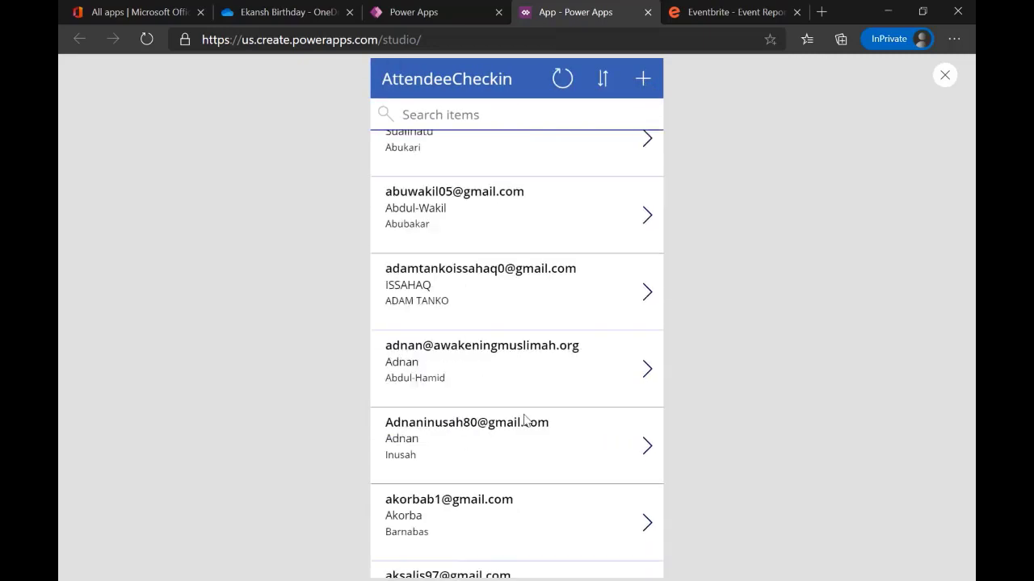
left_click(944, 76)
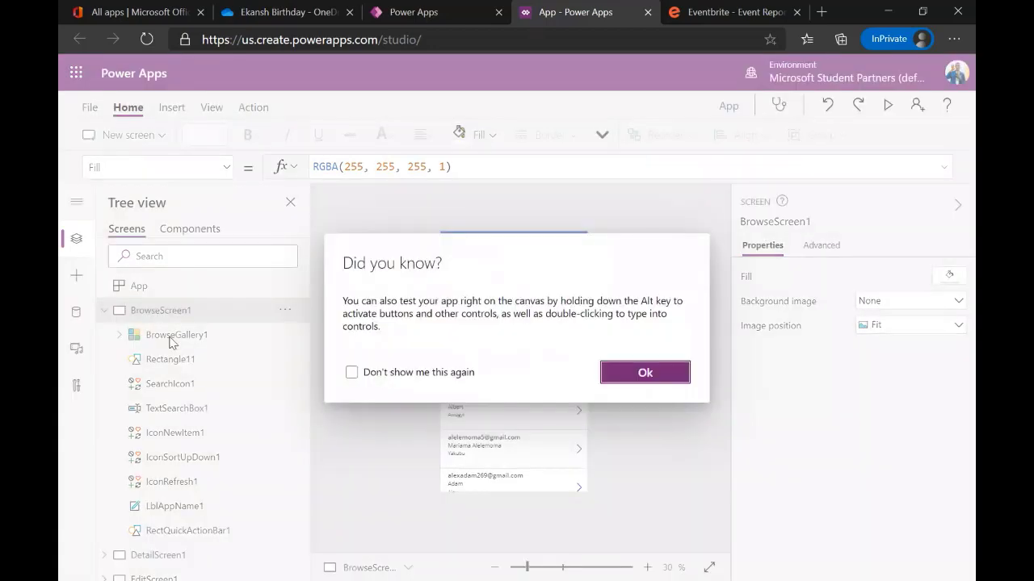
left_click(632, 374)
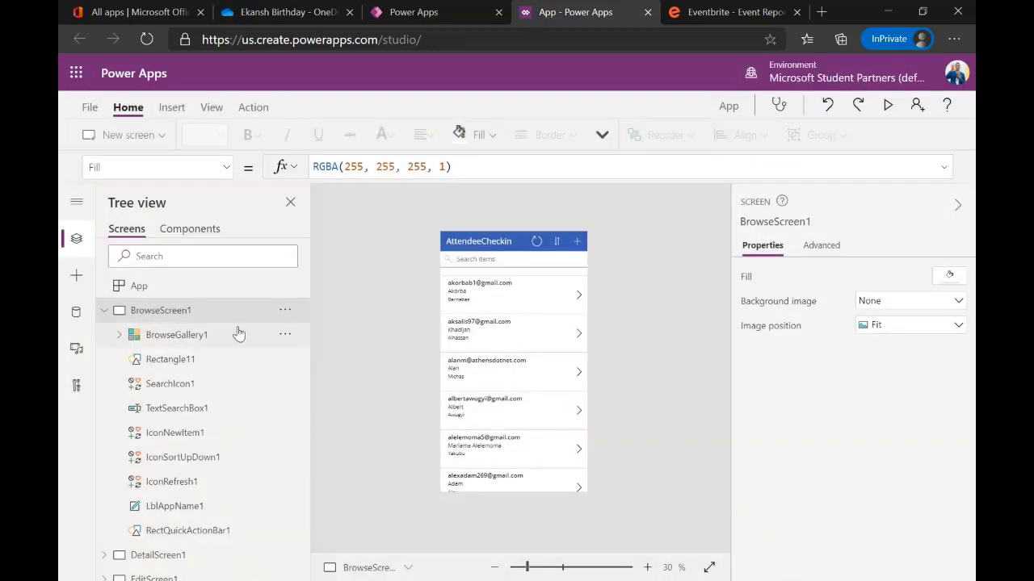
Change the layout of BrowseGallery1 on BrowseScreen1 to Image, title, and subtitle
left_click(165, 338)
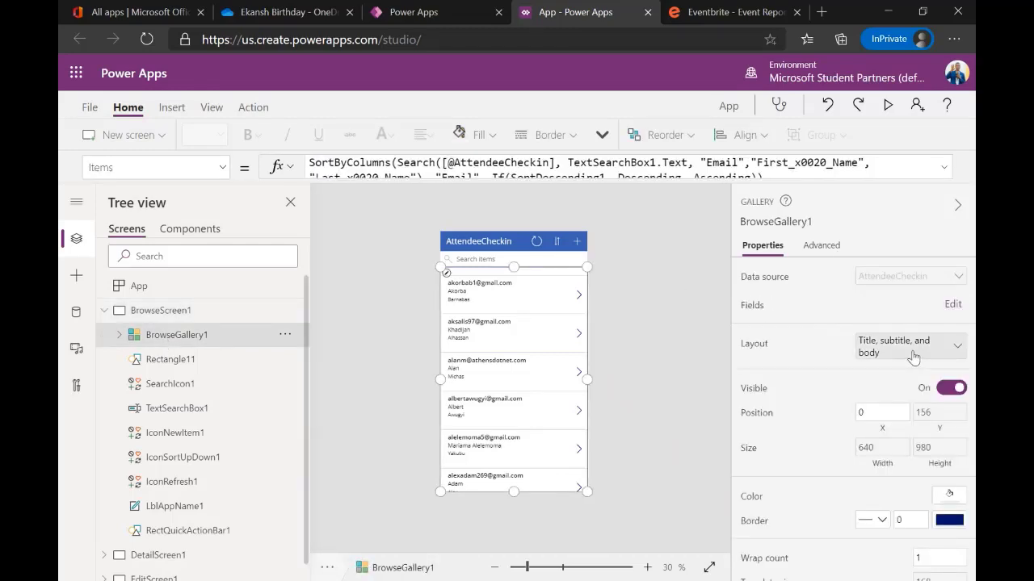
left_click(957, 347)
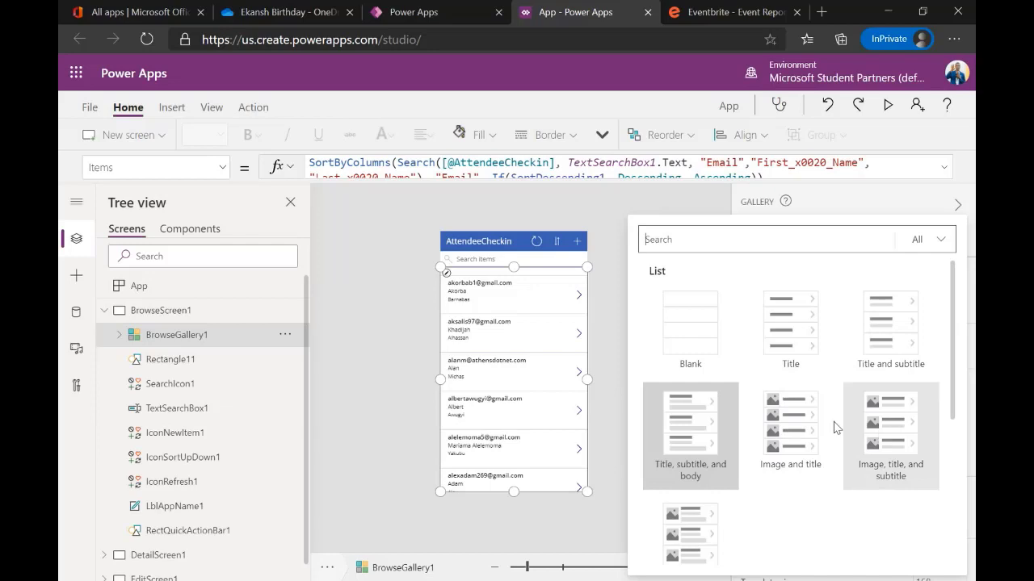
left_click(886, 438)
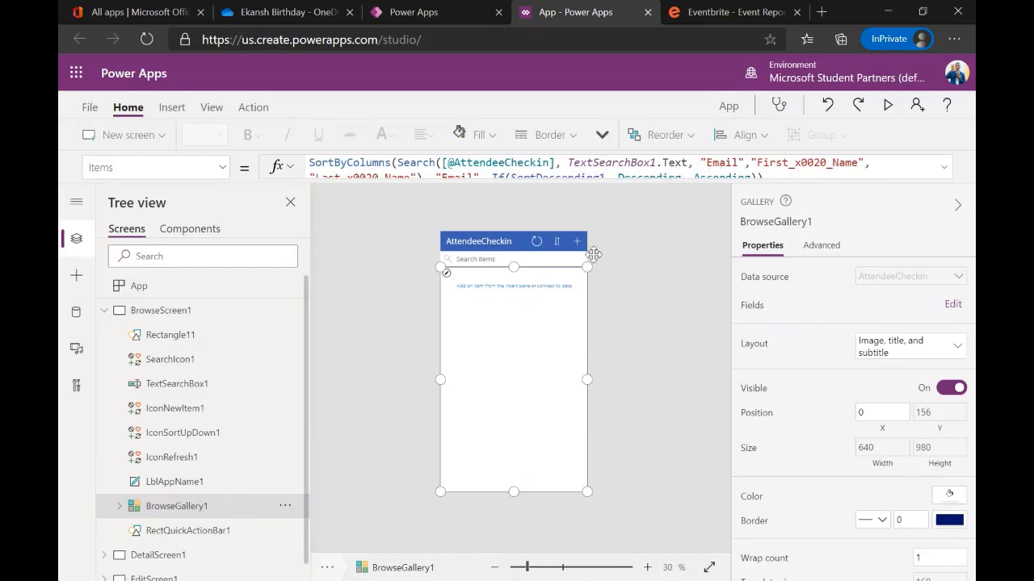
left_click(659, 346)
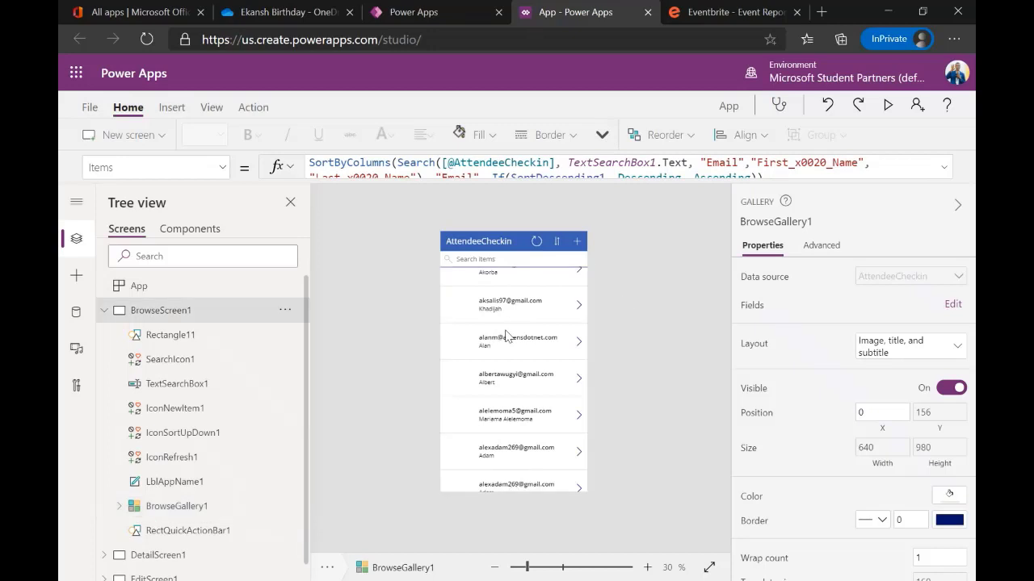
Apply the Orange theme from the Office set to the app
left_click(603, 135)
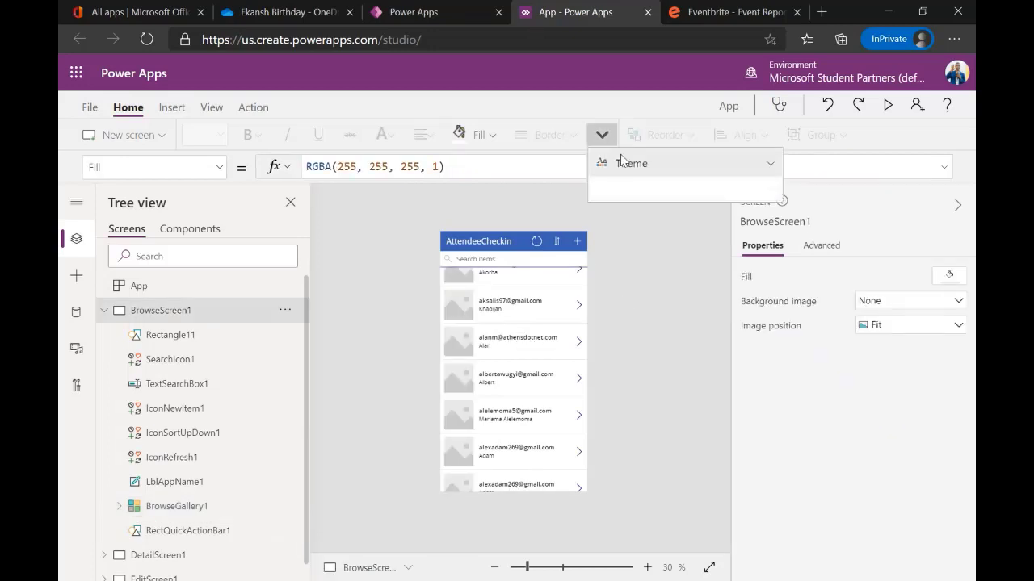
left_click(634, 165)
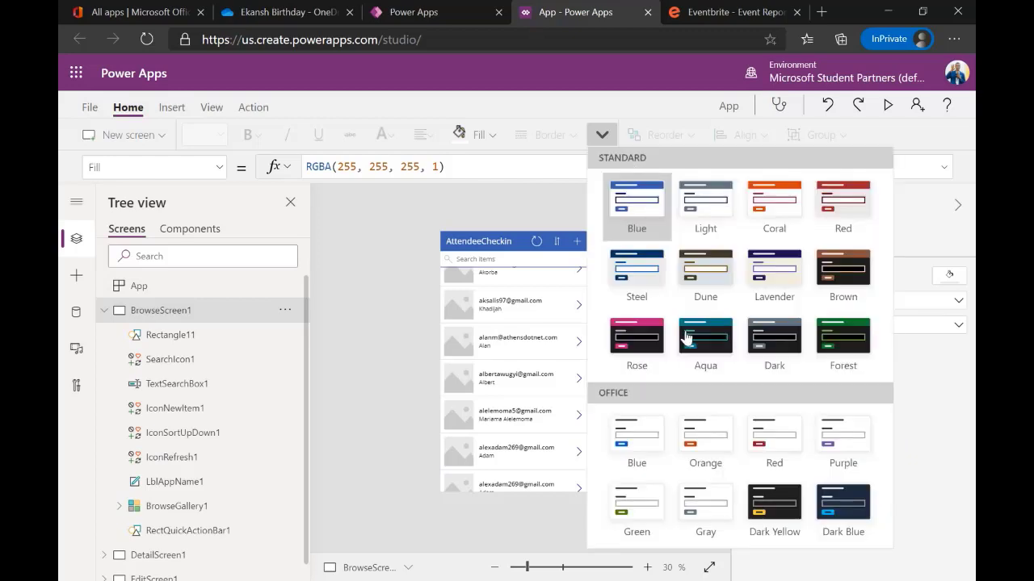
left_click(699, 446)
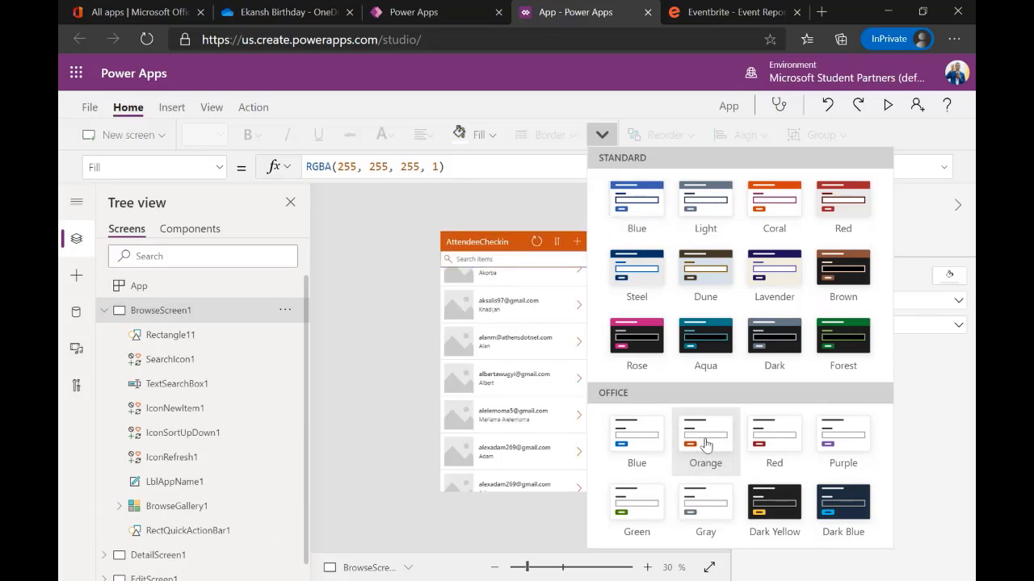
left_click(390, 294)
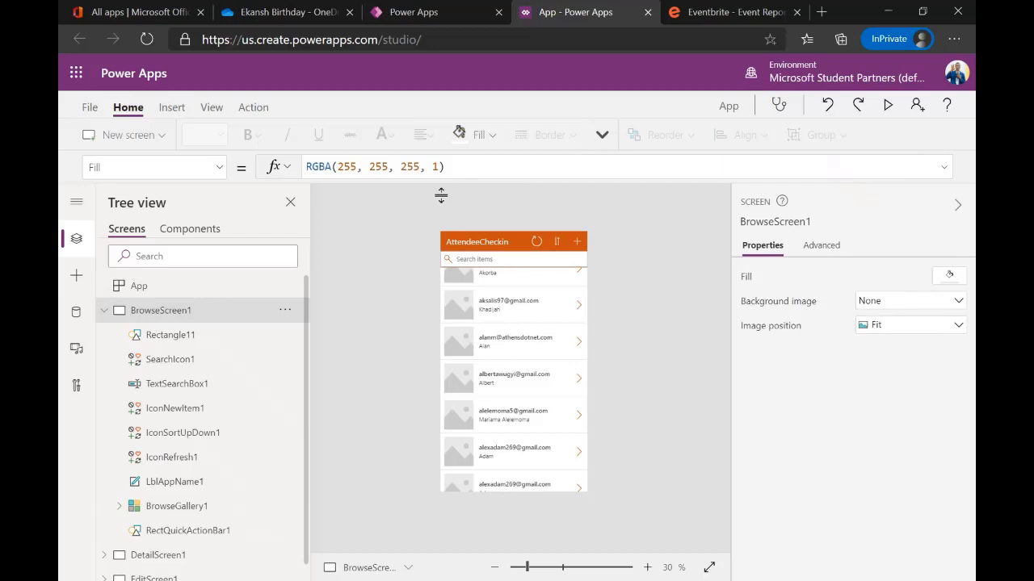
Preview the restyled app, look through its attendee list and return to editing
left_click(890, 106)
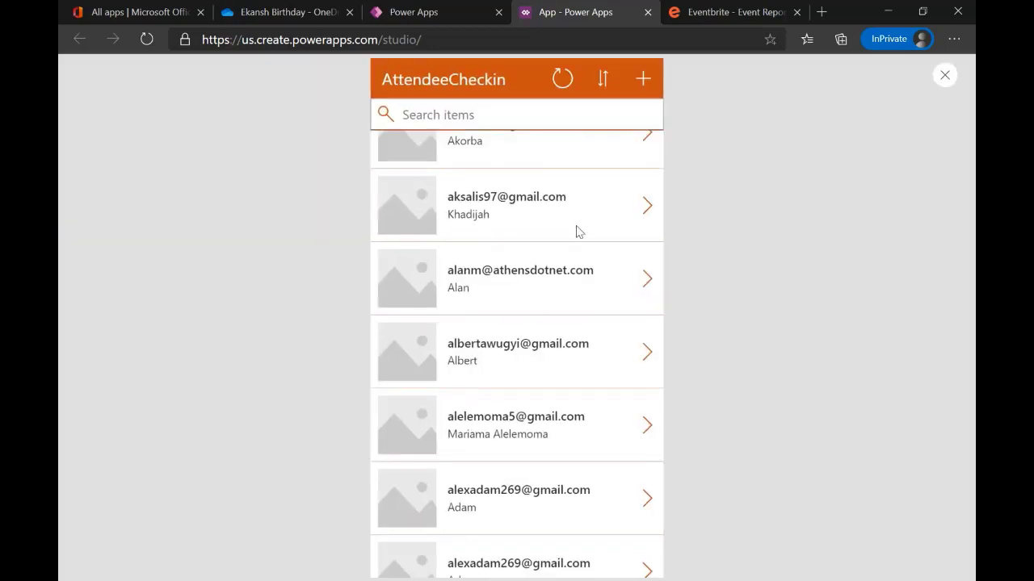
scroll(576, 232, "down", 10)
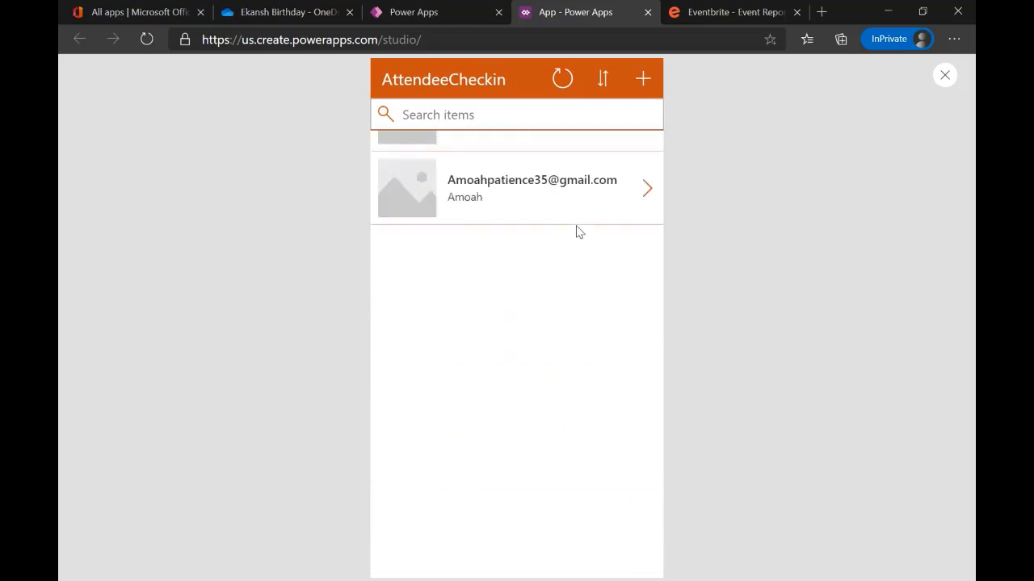
scroll(577, 232, "up", 10)
scroll(577, 232, "down", 10)
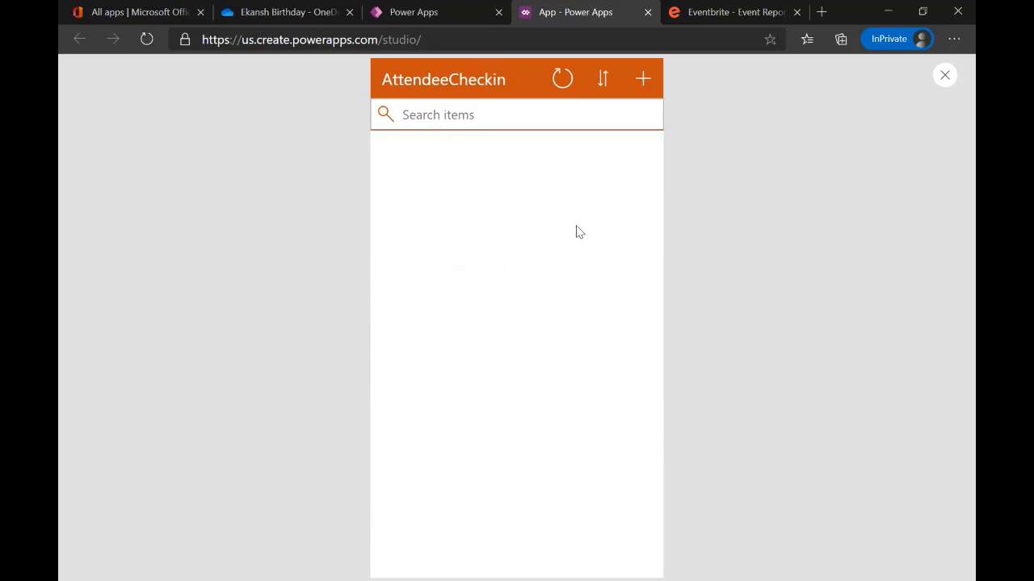
left_click(943, 77)
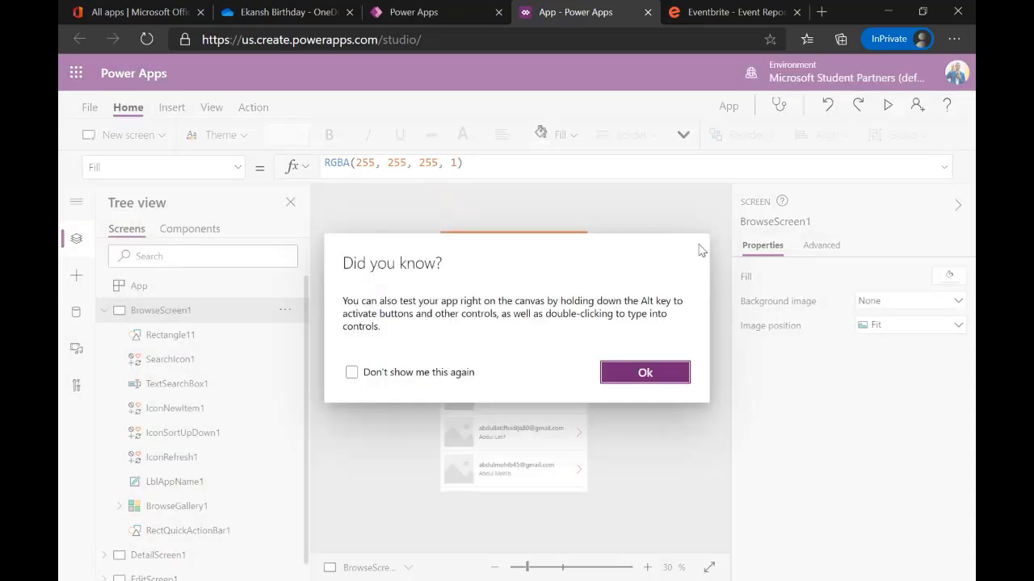
left_click(654, 374)
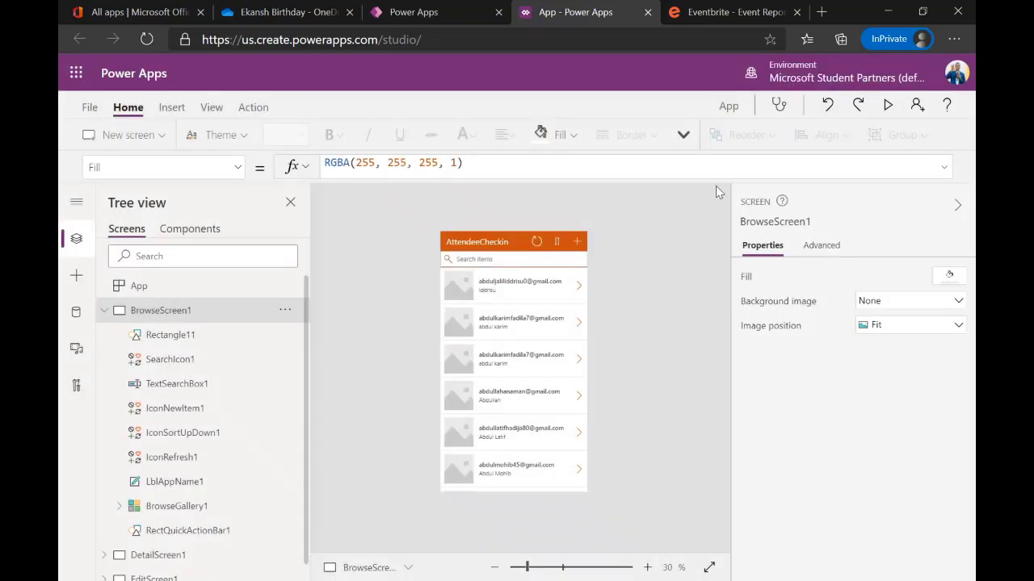
Set the text of the browse screen's title label to AttendeeApp
left_click(510, 243)
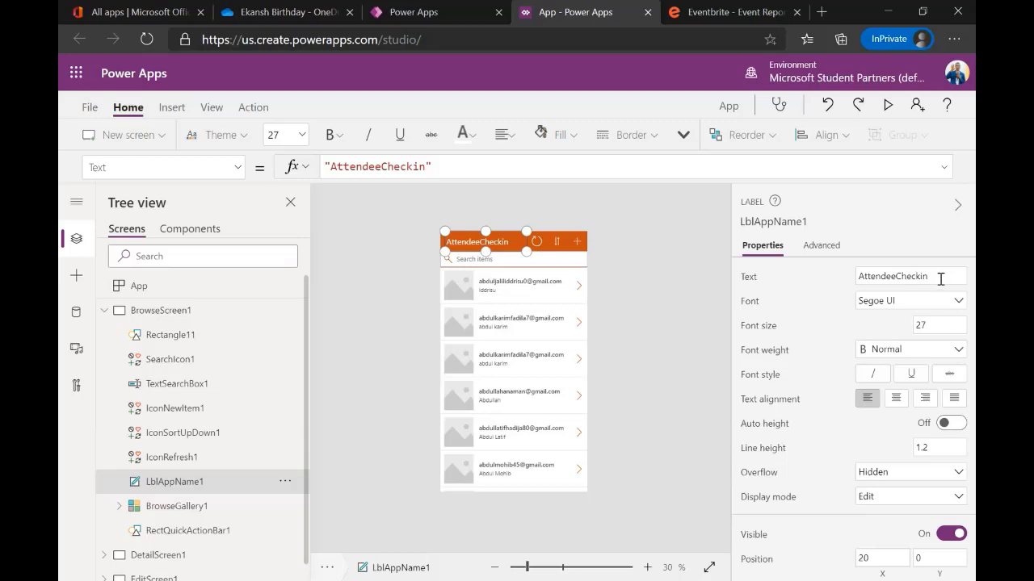
left_click(939, 277)
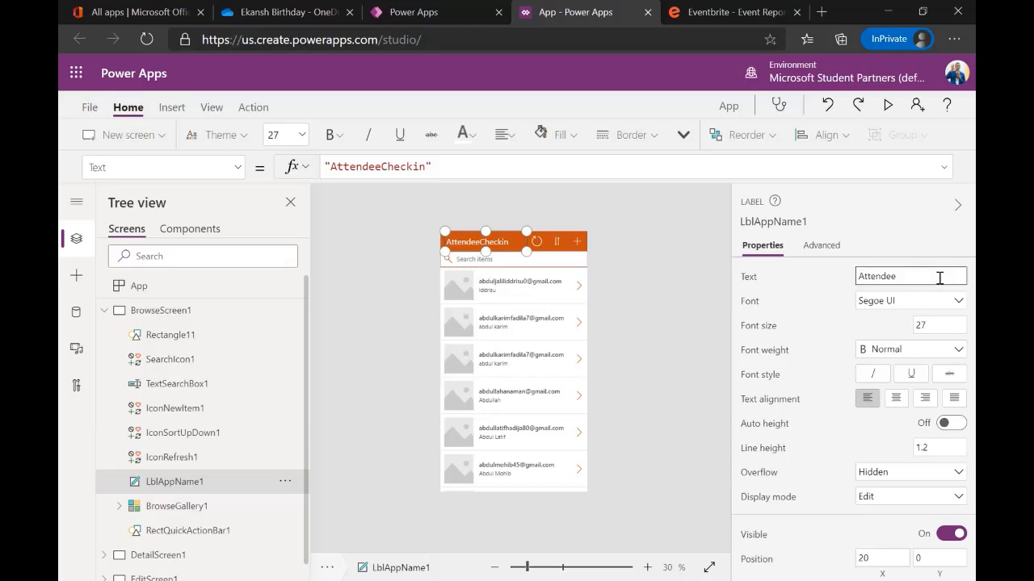
type("App")
left_click(637, 287)
left_click(634, 287)
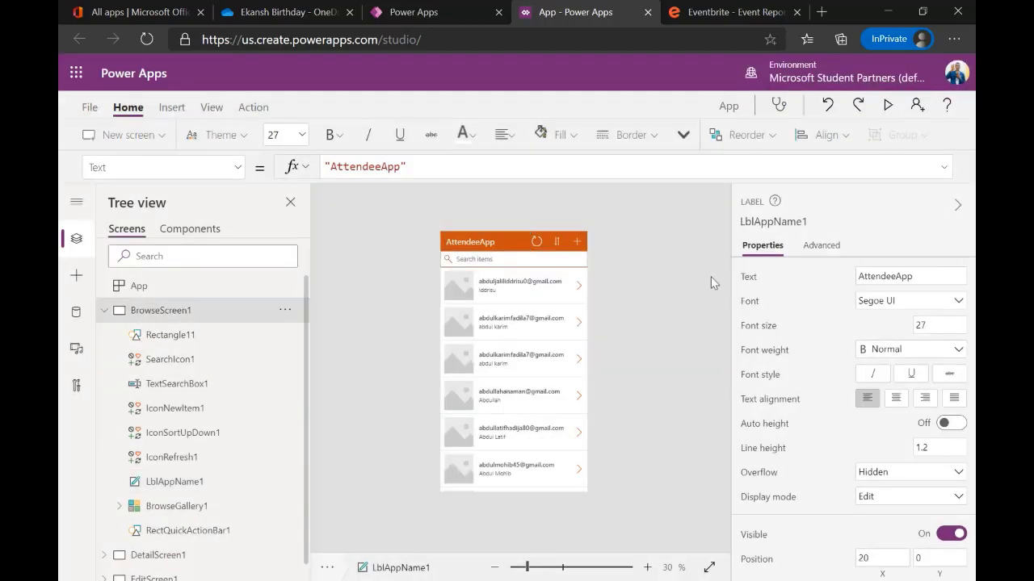
Preview the app, open the first attendee, search the list by a partial first name, open the matching attendee and close the preview
left_click(889, 105)
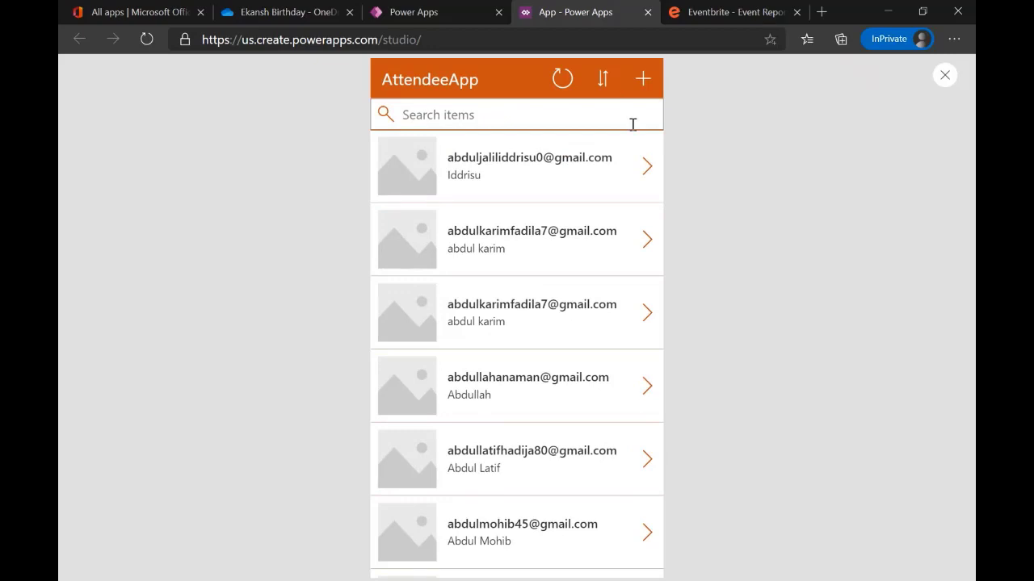
left_click(568, 185)
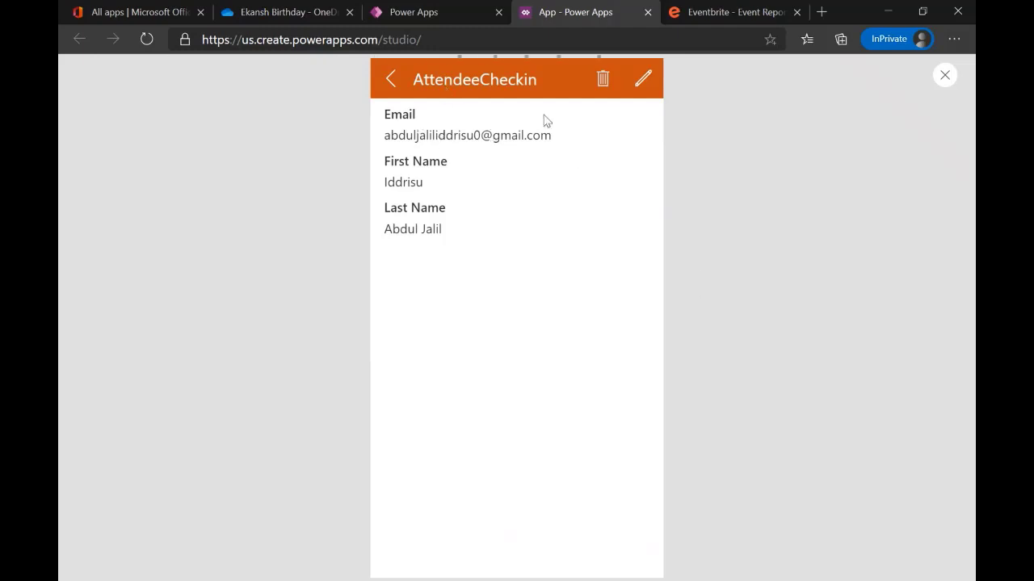
left_click(462, 109)
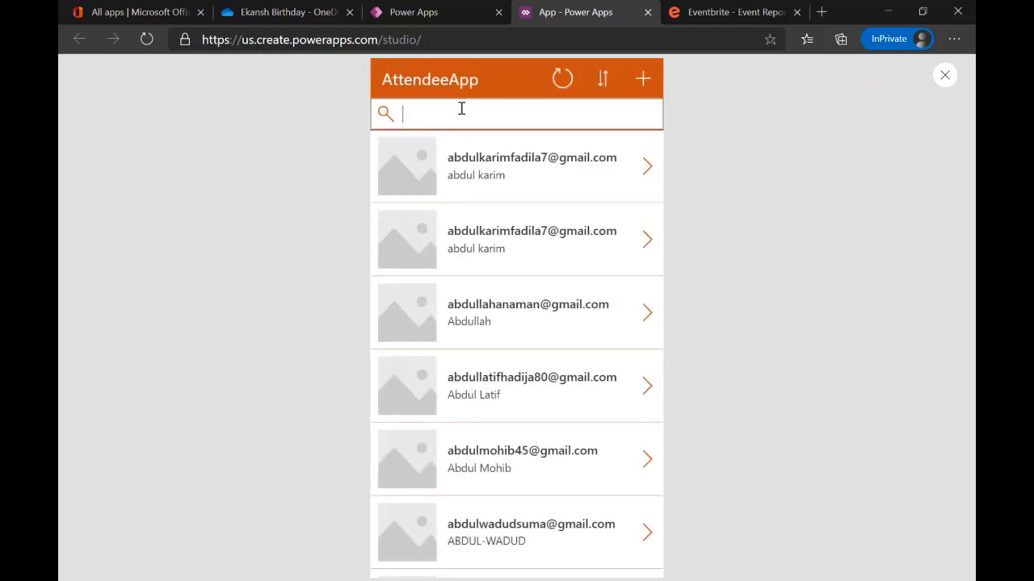
type("fai")
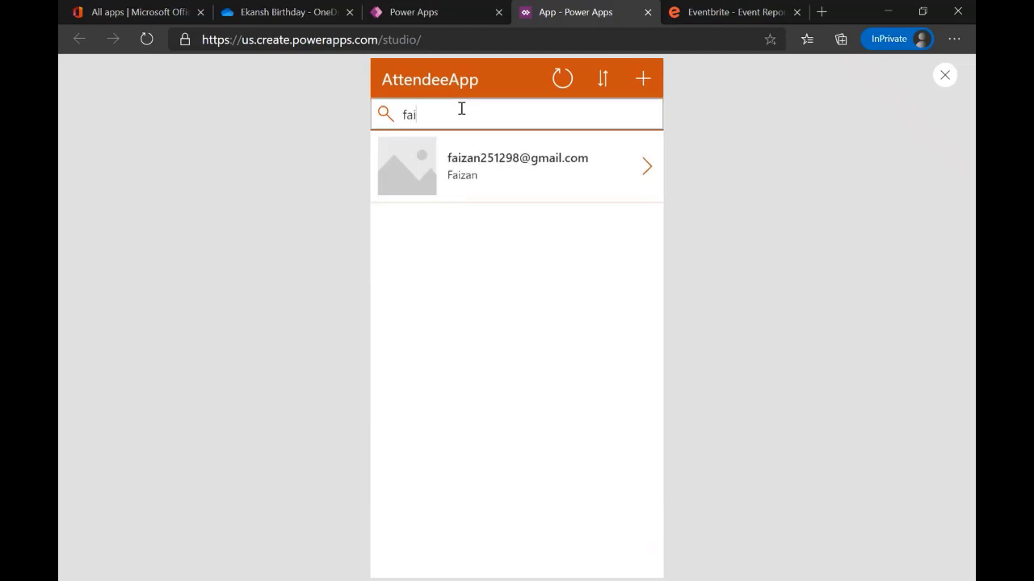
left_click(533, 162)
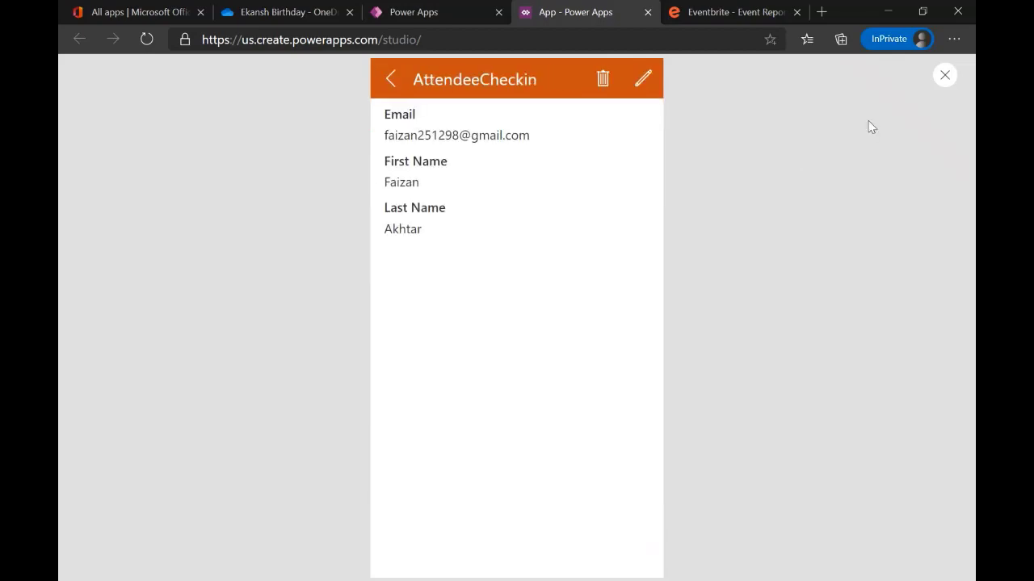
left_click(945, 75)
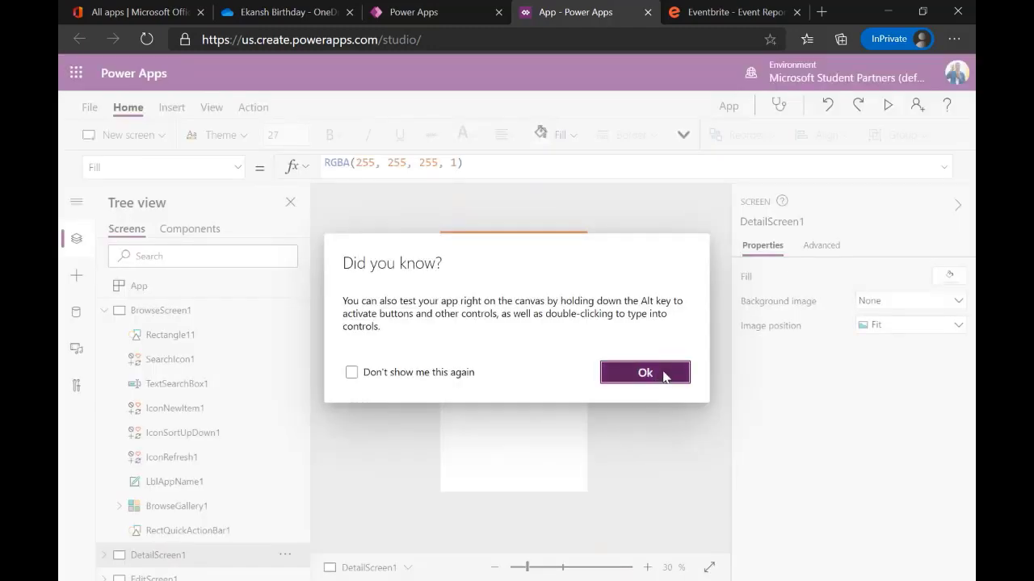
left_click(665, 373)
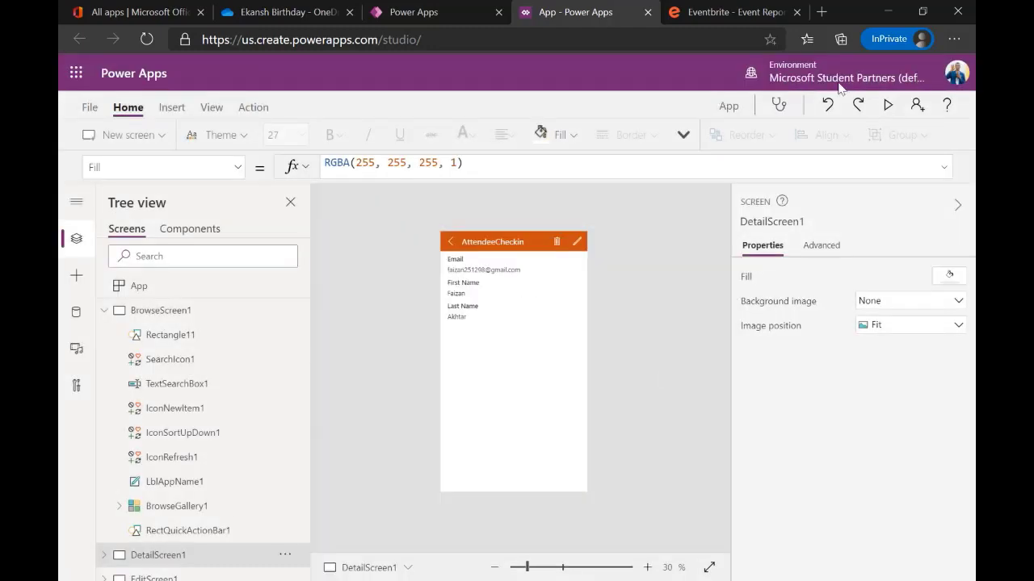
Give the app icon a dark blue background and the bold right-pointing chevron symbol in the app's settings
left_click(89, 108)
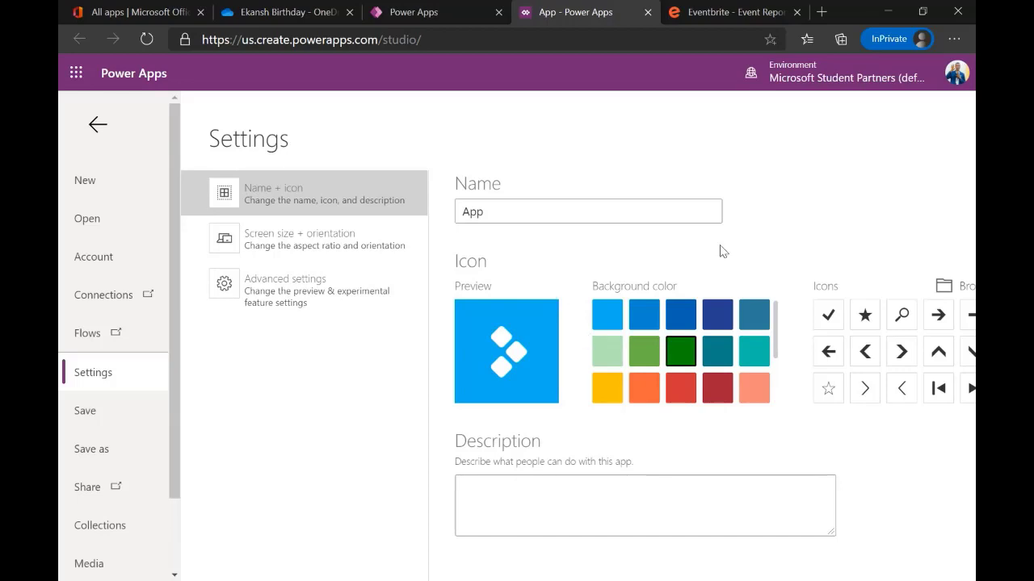
left_click(714, 319)
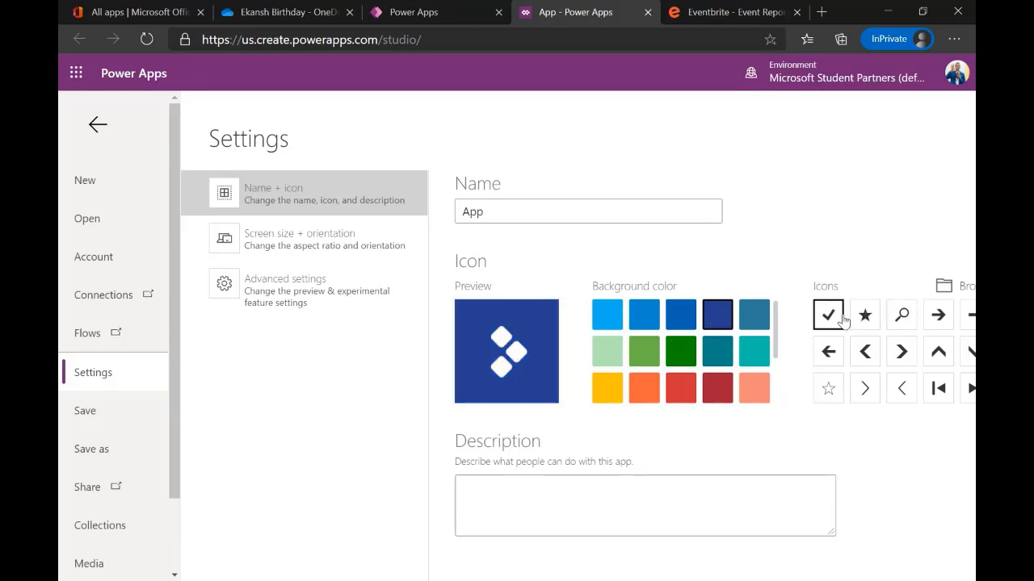
left_click(900, 352)
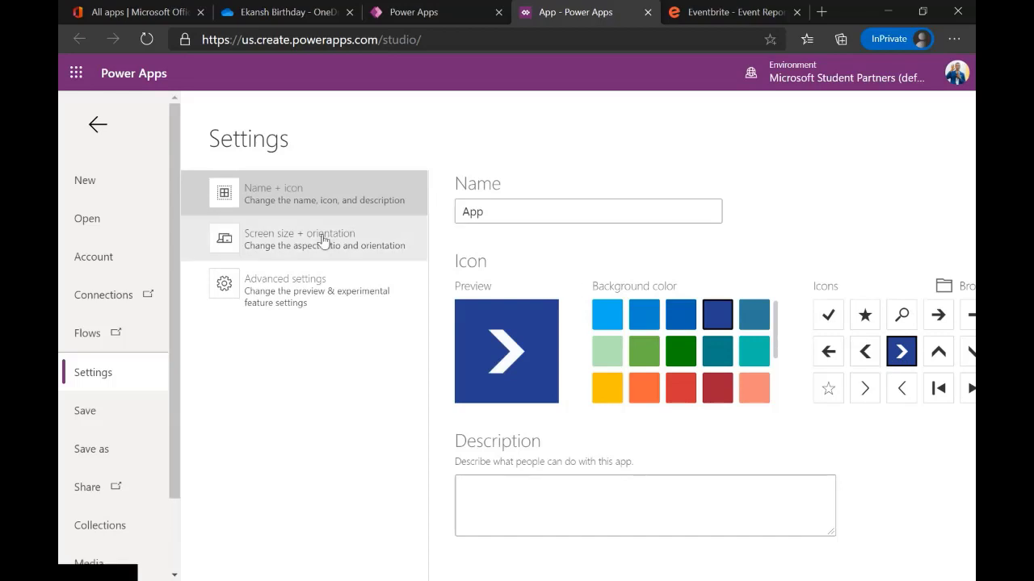
Save the app to the cloud under the name 365Att and open its sharing page
left_click(90, 412)
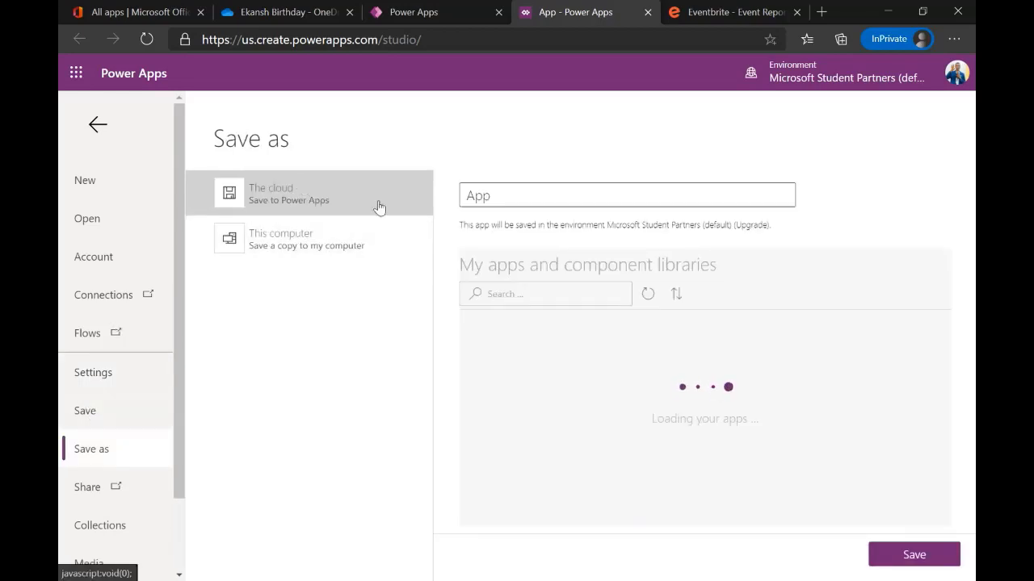
left_click(524, 196)
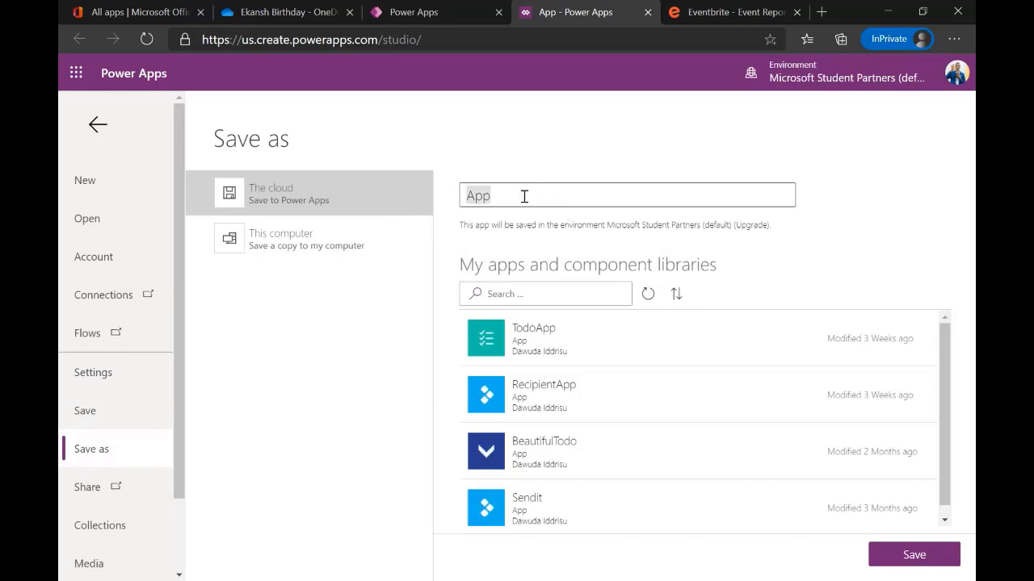
key("BackSpace")
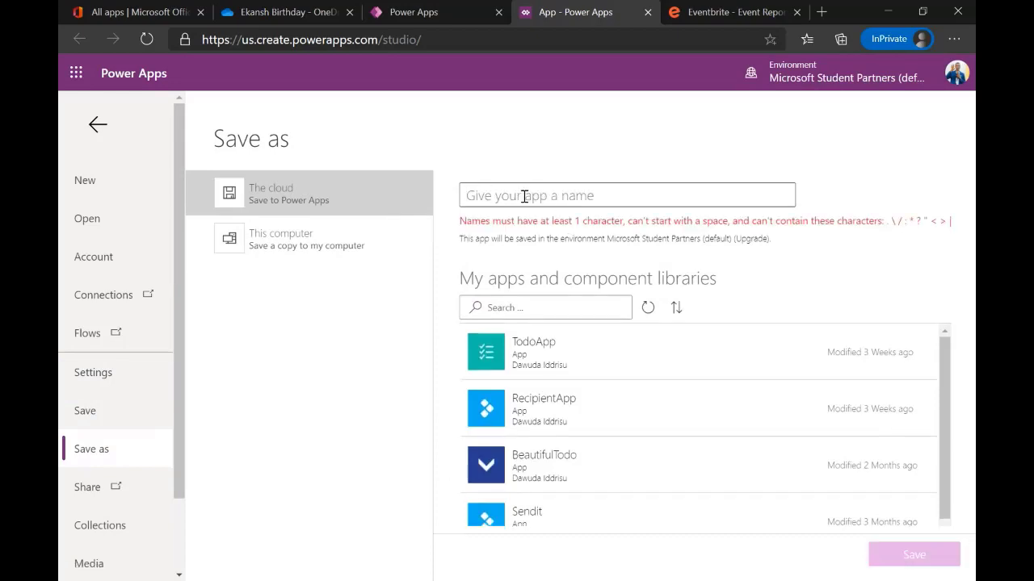
type("365")
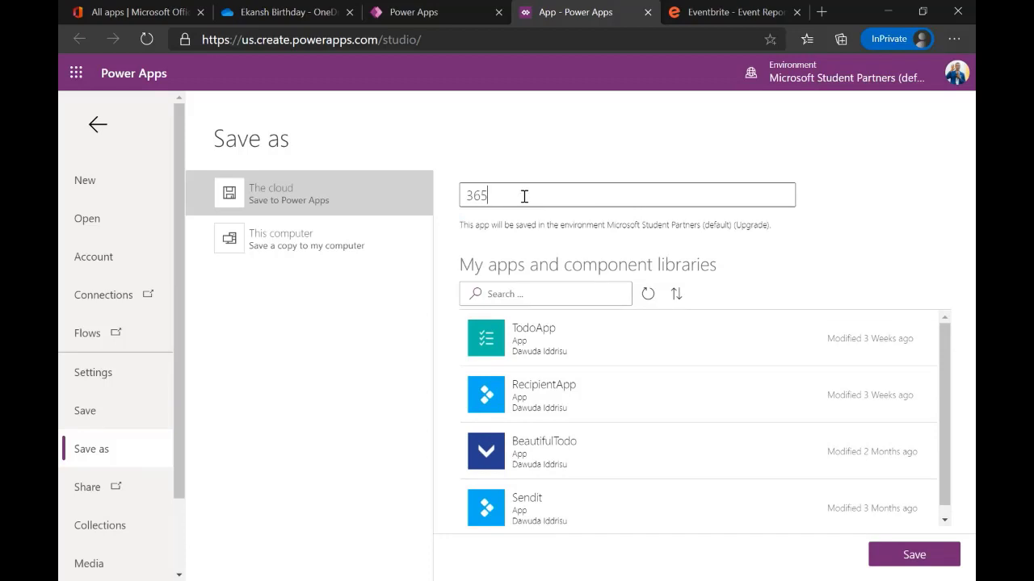
type("Att")
left_click(917, 557)
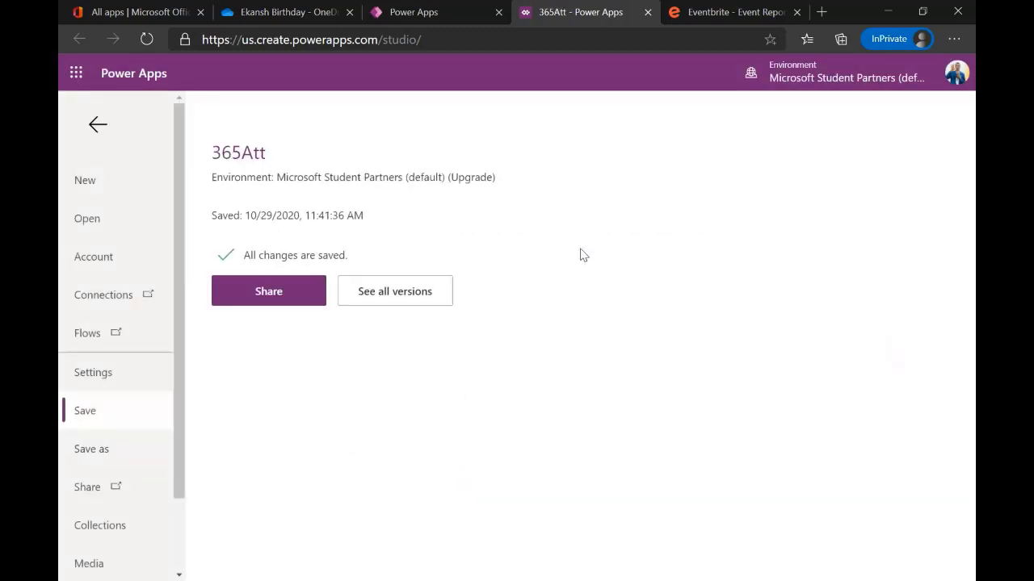
left_click(276, 293)
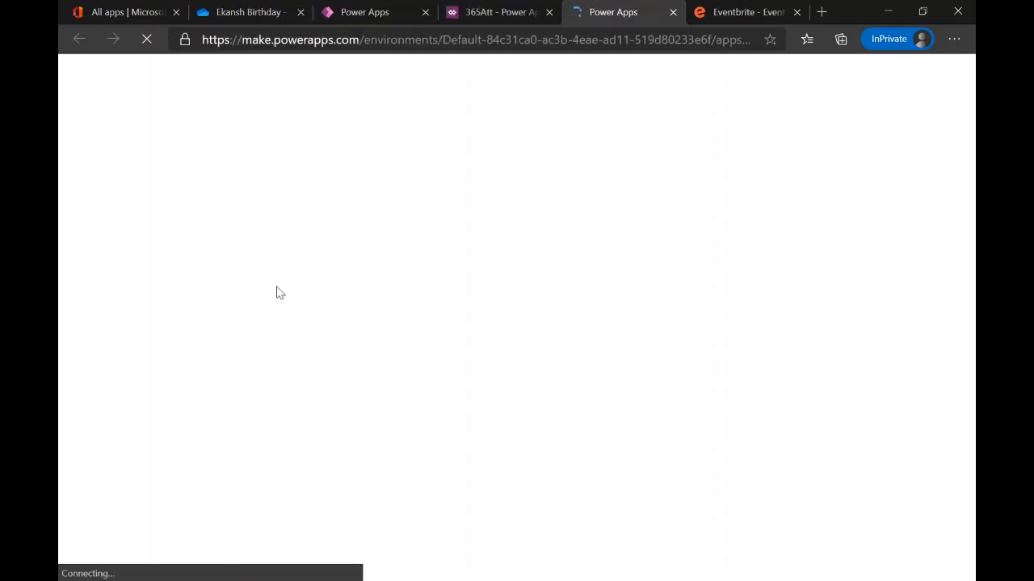